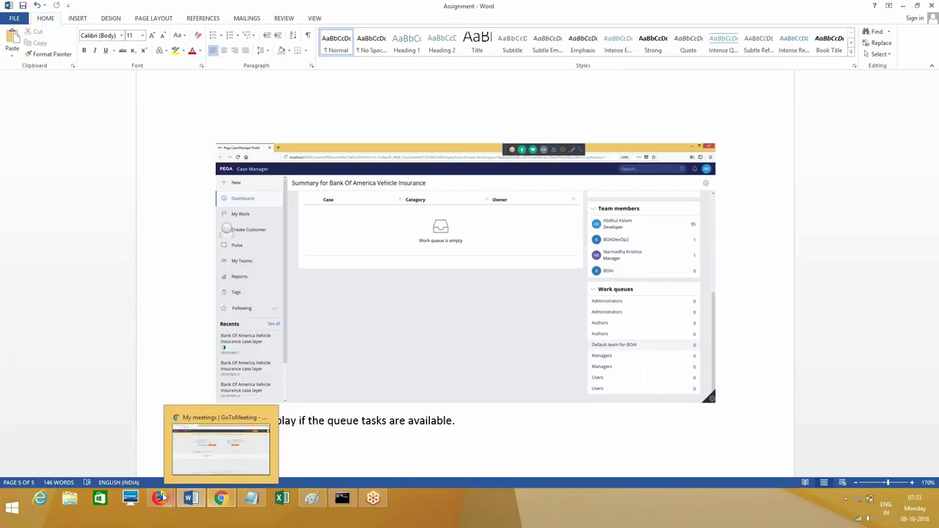
Switch to Pega Designer Studio and view the Personal Vehicle Info assignment's location in the flow diagram full-size, closing the diagram window when done
{"action": "mouse_move", "coordinate": [163, 497]}
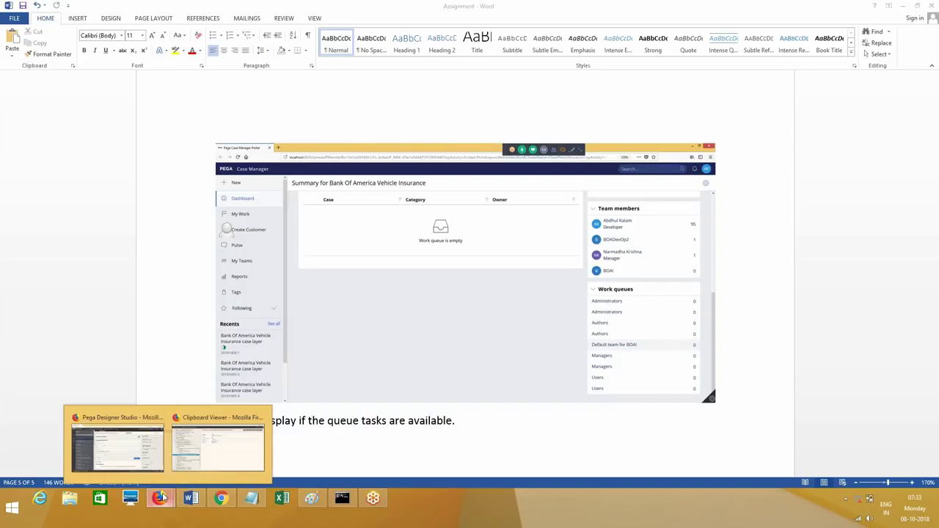
{"action": "left_click", "coordinate": [118, 448]}
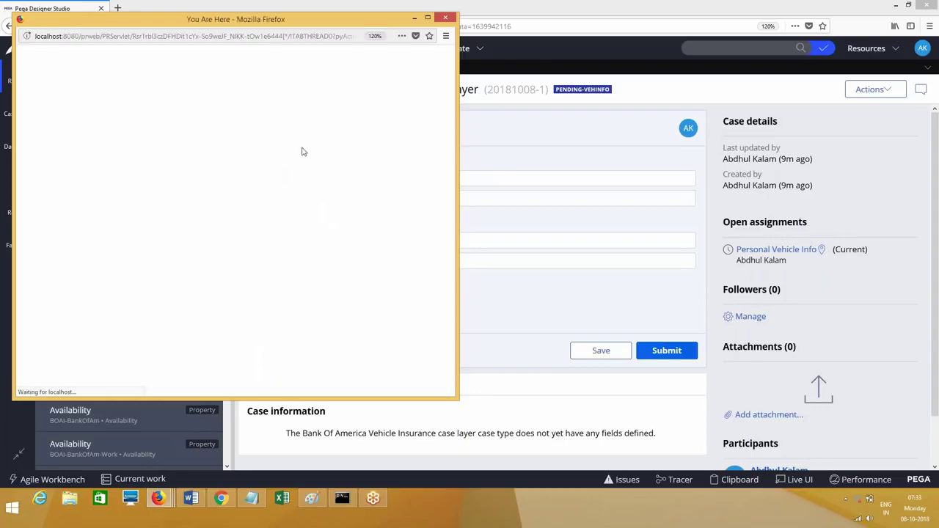
{"action": "left_click", "coordinate": [430, 19]}
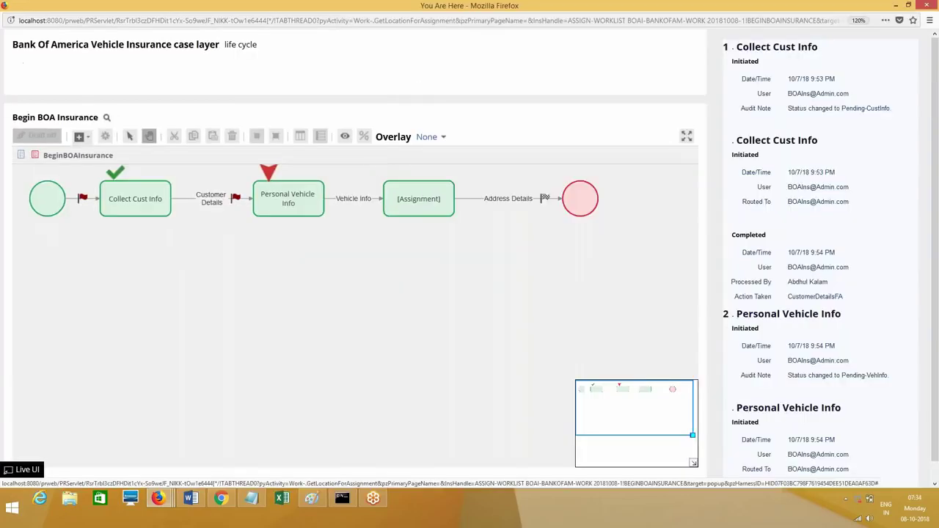
{"action": "left_click", "coordinate": [927, 7]}
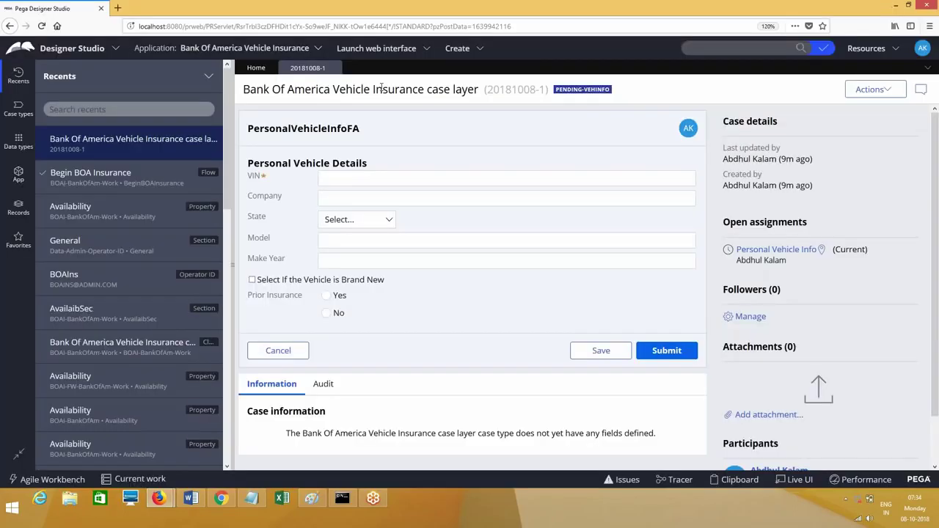
Enter sdfsd as the VIN in the Personal Vehicle Details form and submit the assignment
{"action": "left_click", "coordinate": [540, 176]}
{"action": "type", "text": "sdfsd"}
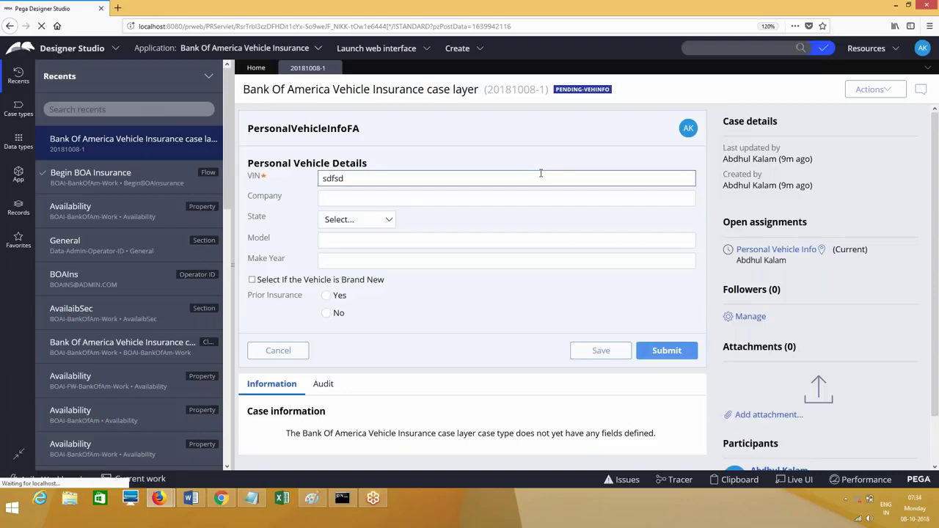
View where the case's address assignment sits in the Begin BOA Insurance flow diagram, full-size, and close the diagram window
{"action": "scroll", "coordinate": [936, 314], "scroll_direction": "down", "scroll_amount": 3}
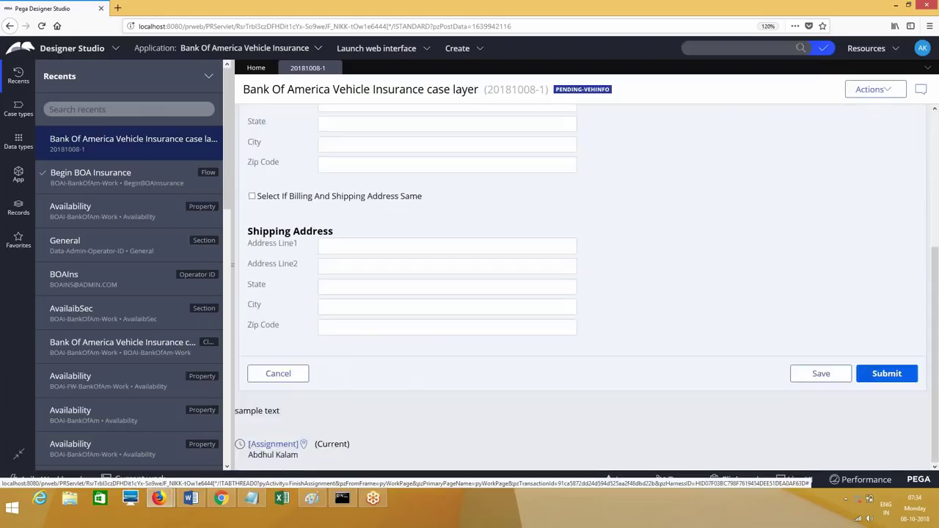
{"action": "left_click", "coordinate": [303, 446]}
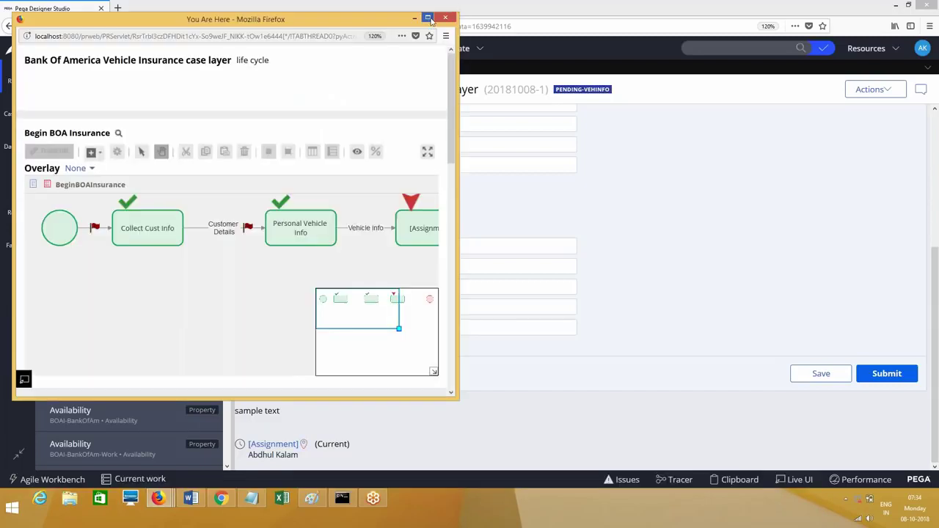
{"action": "left_click", "coordinate": [428, 18]}
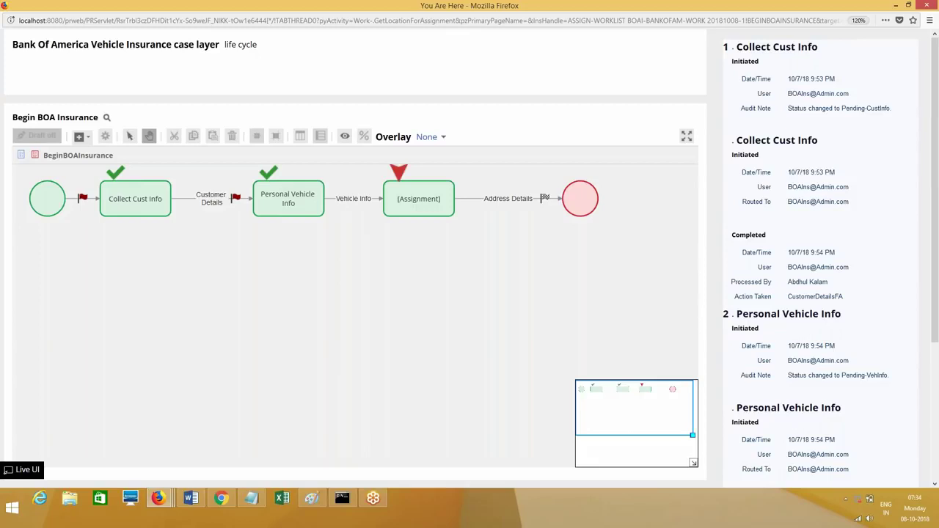
{"action": "left_click", "coordinate": [928, 6]}
Close the old Clipboard Viewer window and open a fresh clipboard view for case thread 20181008-1
{"action": "mouse_move", "coordinate": [159, 498]}
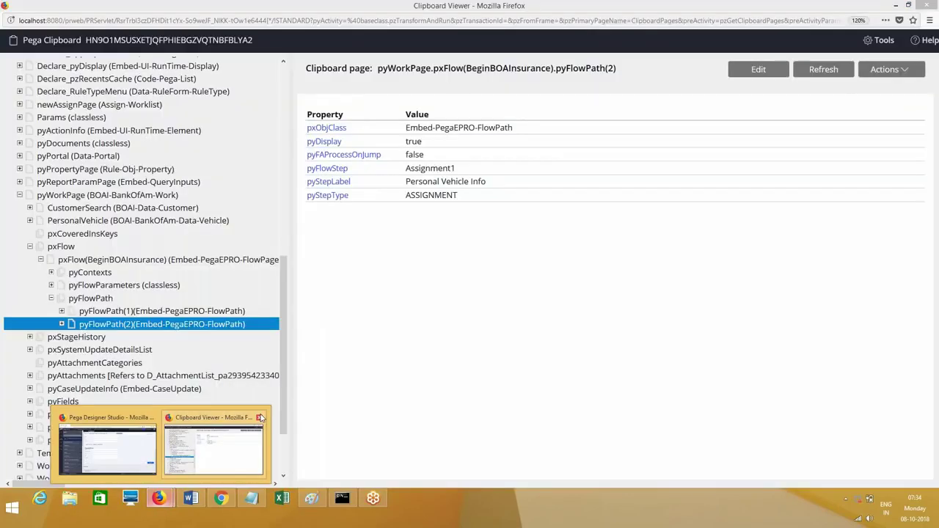
{"action": "left_click", "coordinate": [261, 418]}
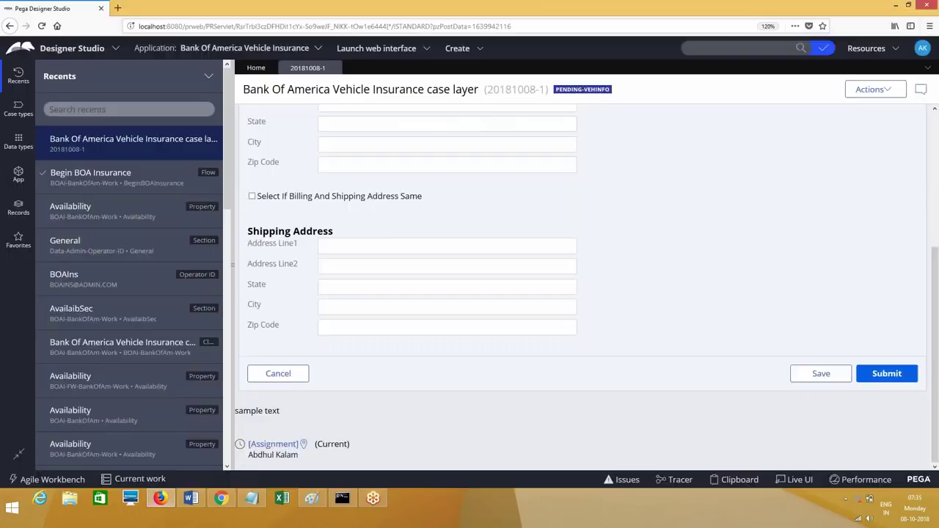
{"action": "left_click", "coordinate": [741, 481]}
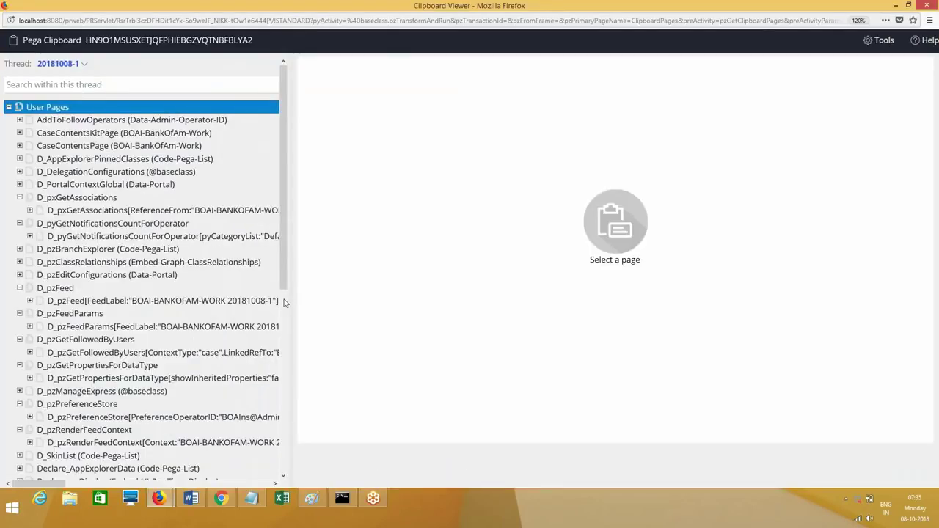
Expand pyWorkPage in the clipboard tree down through pxFlow and pxFlow(BeginBOAInsurance) to the pyFlowPath entries
{"action": "scroll", "coordinate": [285, 303], "scroll_direction": "down", "scroll_amount": 8}
{"action": "left_click", "coordinate": [27, 373]}
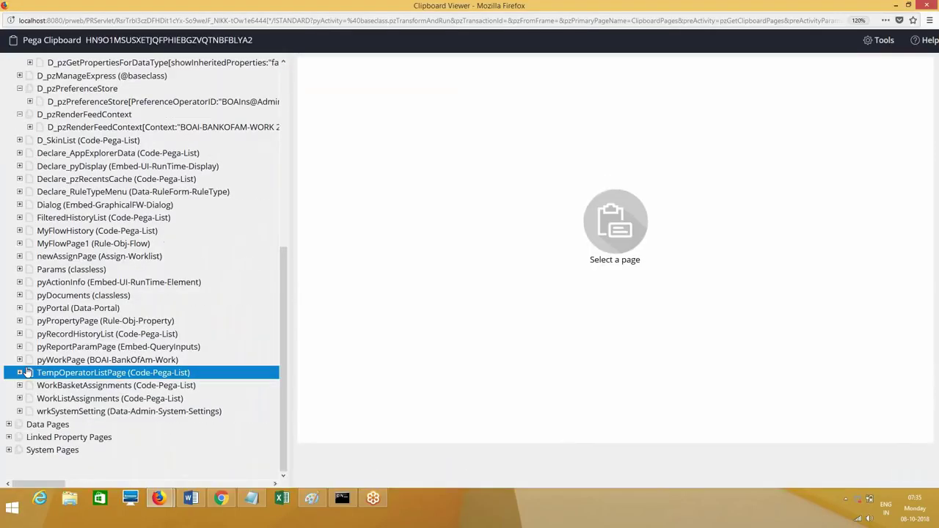
{"action": "left_click", "coordinate": [20, 360]}
{"action": "left_click_drag", "start_coordinate": [285, 306], "coordinate": [286, 381]}
{"action": "left_click", "coordinate": [30, 259]}
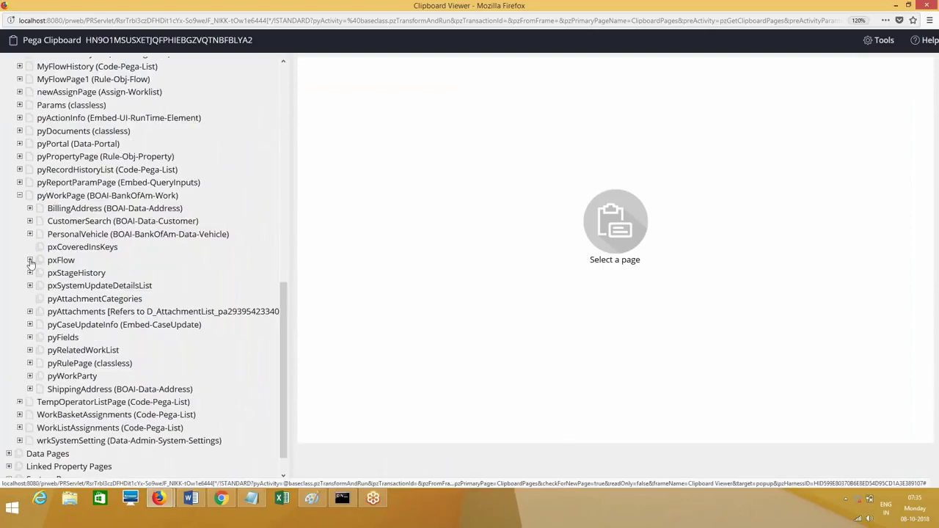
{"action": "left_click", "coordinate": [64, 273]}
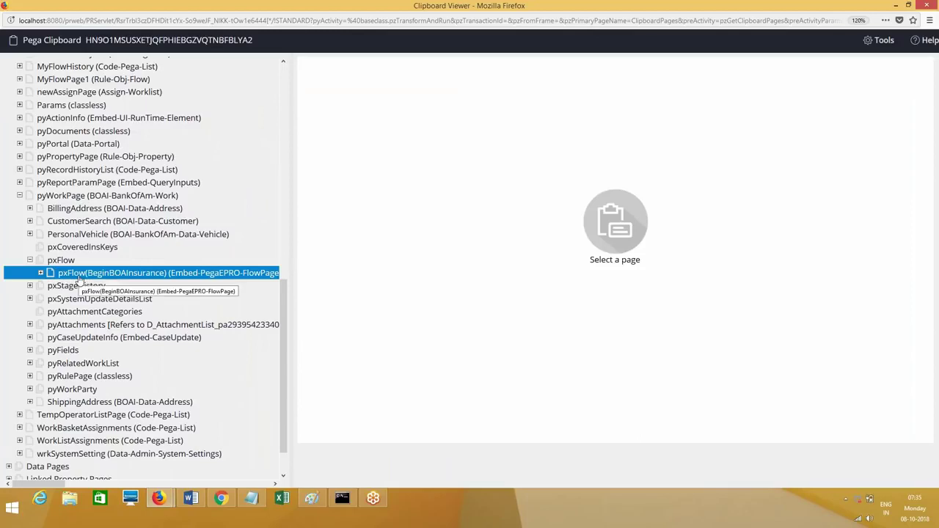
{"action": "left_click", "coordinate": [41, 273]}
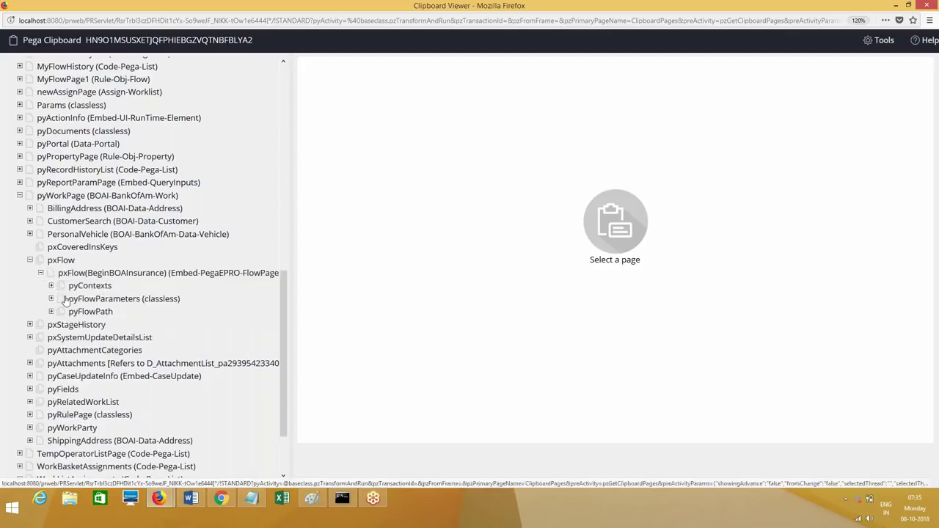
{"action": "left_click", "coordinate": [51, 312]}
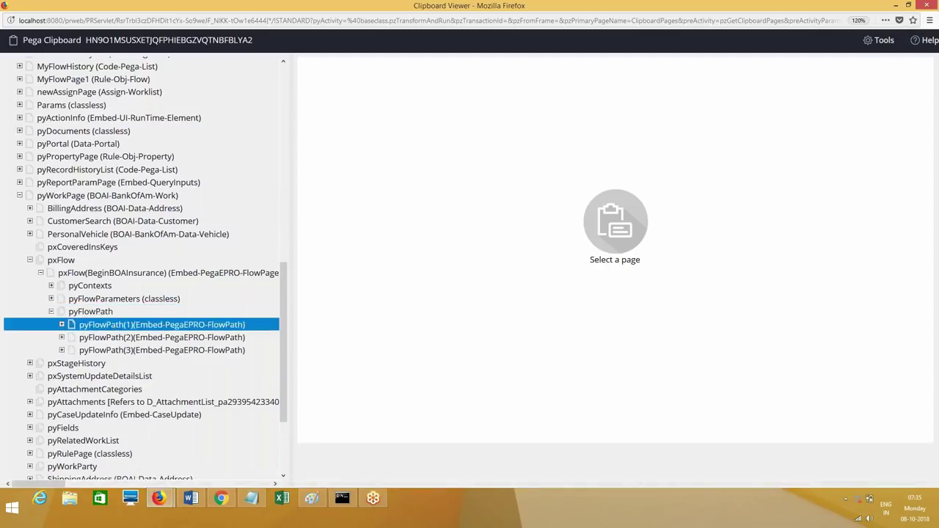
Examine the properties of pyFlowPath(1), pyFlowPath(2) and pyFlowPath(3), comparing the flow step and step label of each
{"action": "left_click", "coordinate": [132, 325]}
{"action": "left_click", "coordinate": [132, 337]}
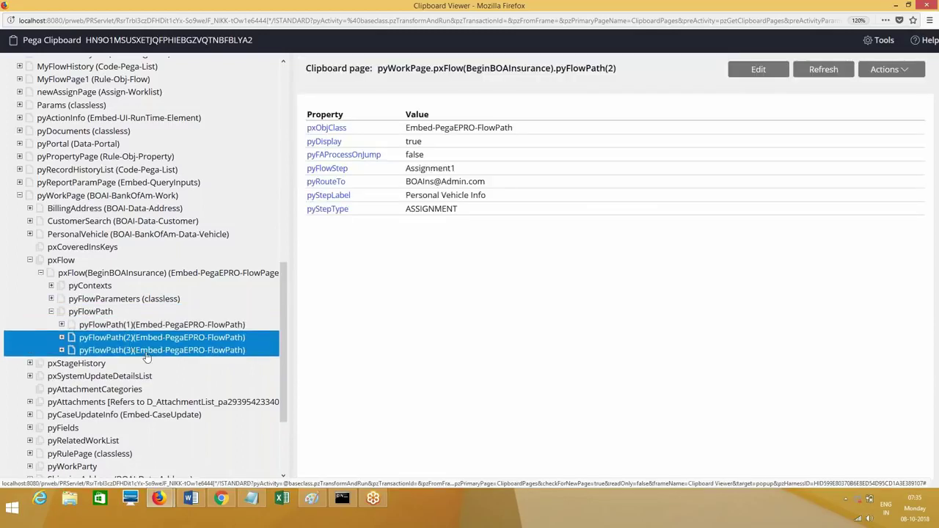
{"action": "left_click", "coordinate": [135, 350]}
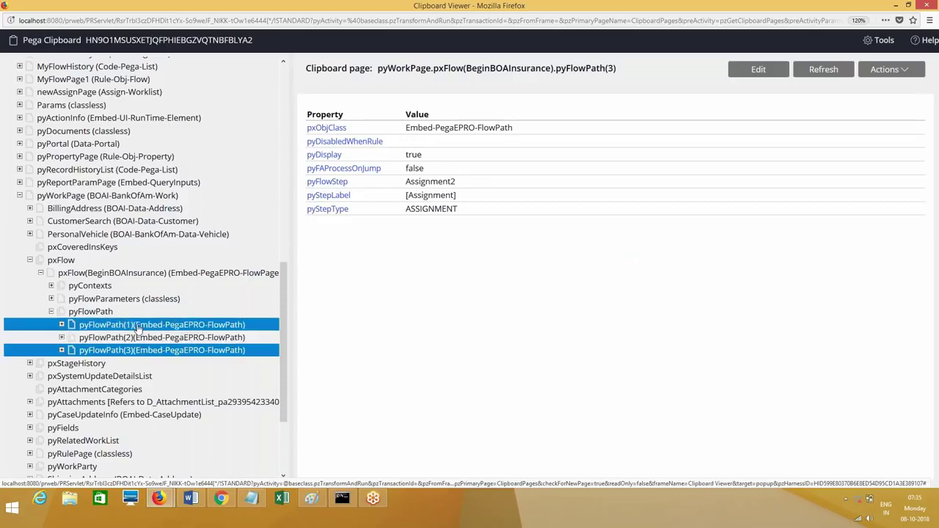
{"action": "left_click", "coordinate": [137, 328]}
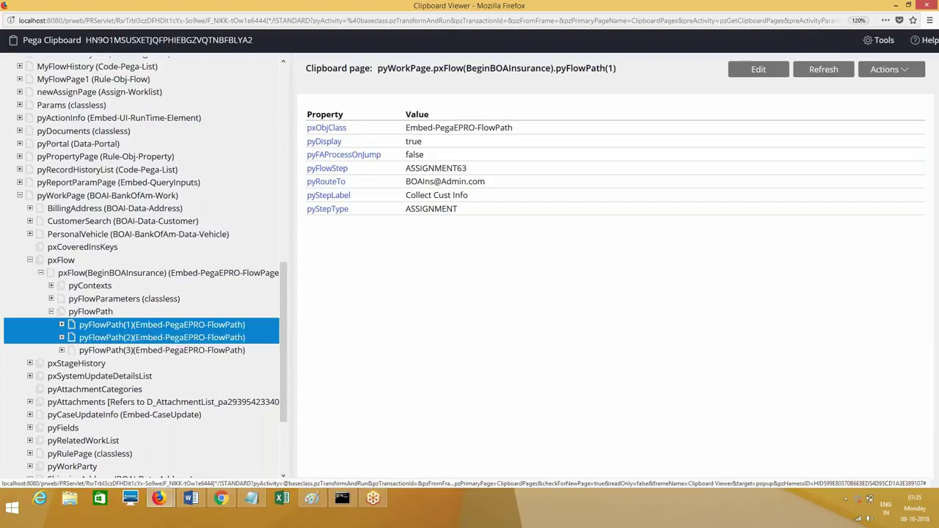
{"action": "left_click", "coordinate": [147, 337]}
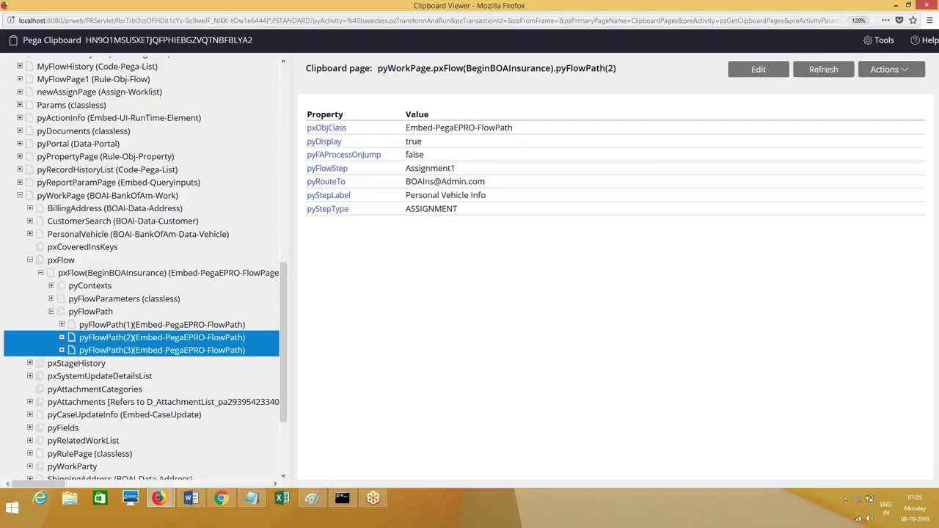
{"action": "left_click", "coordinate": [146, 350]}
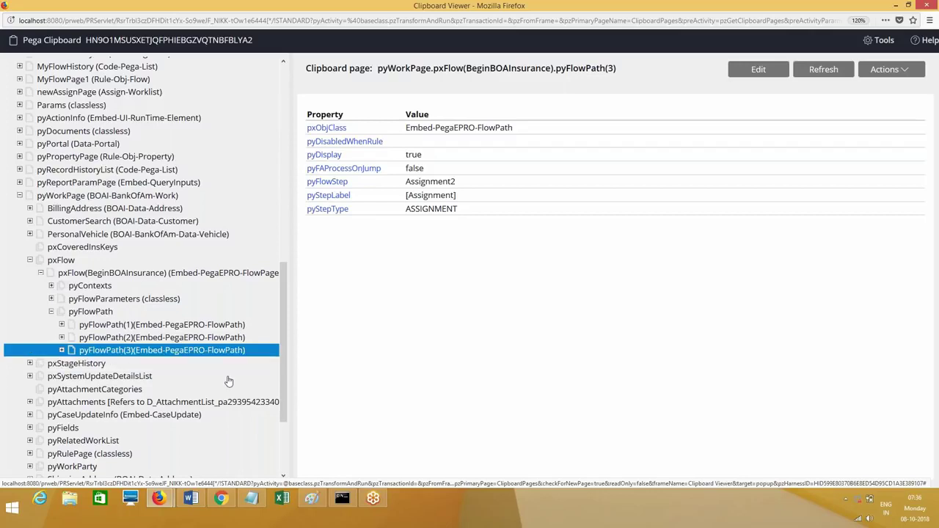
Switch to the Word document and write "The Flow Path Information will be maintain on Clip board under py Work Page as shown below" at its end
{"action": "left_click", "coordinate": [191, 500]}
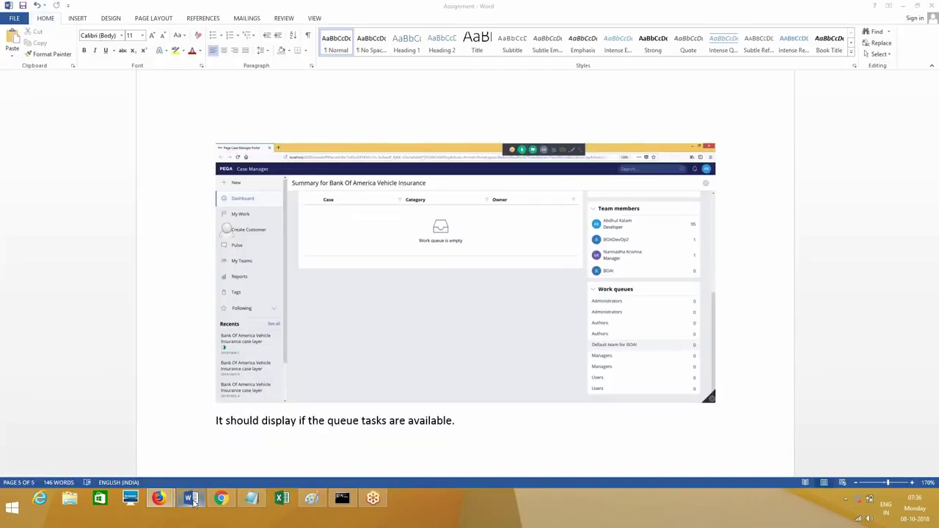
{"action": "type", "text": "The "}
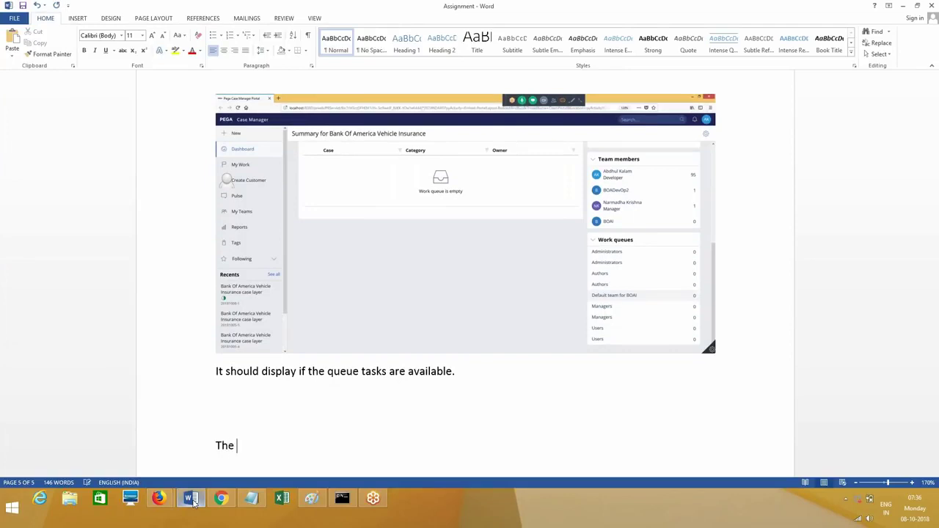
{"action": "type", "text": "Flow Path Information"}
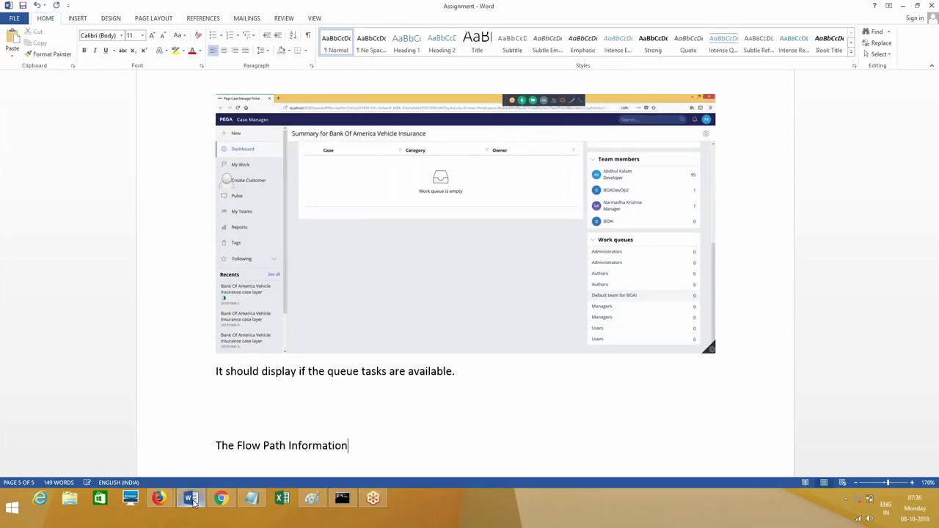
{"action": "type", "text": " will be maintain on Clicp"}
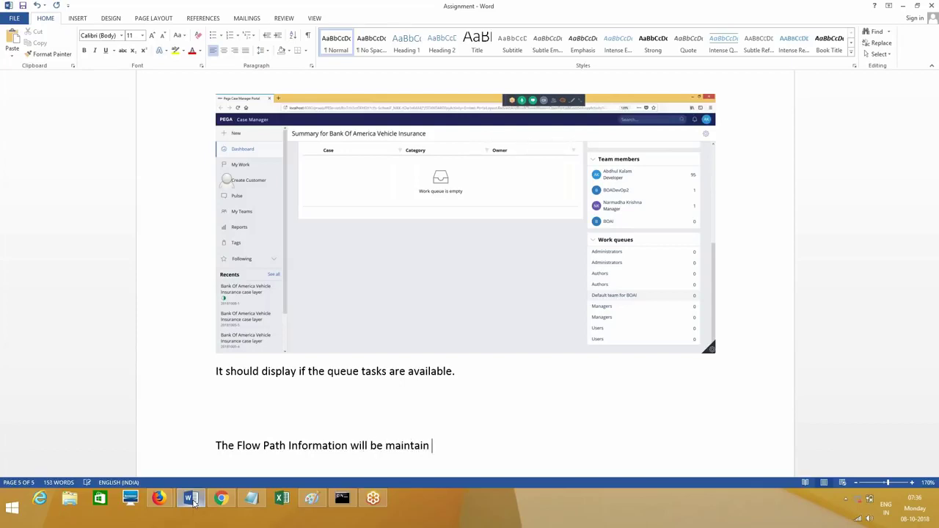
{"action": "key", "text": "BackSpace"}
{"action": "key", "text": "BackSpace"}
{"action": "type", "text": "po"}
{"action": "key", "text": "BackSpace"}
{"action": "key", "text": "BackSpace"}
{"action": "type", "text": "board under py Work Page as w"}
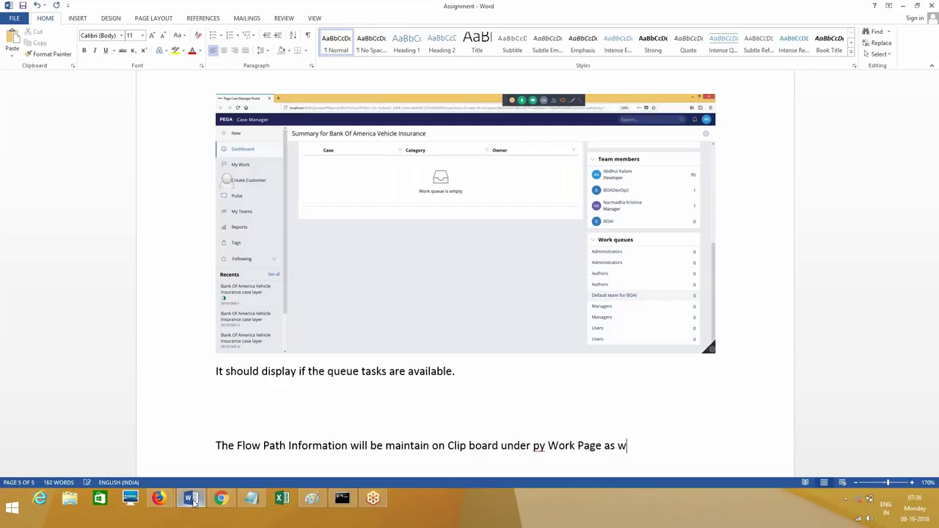
{"action": "key", "text": "BackSpace"}
{"action": "type", "text": "sho"}
{"action": "key", "text": "BackSpace"}
{"action": "type", "text": "own below"}
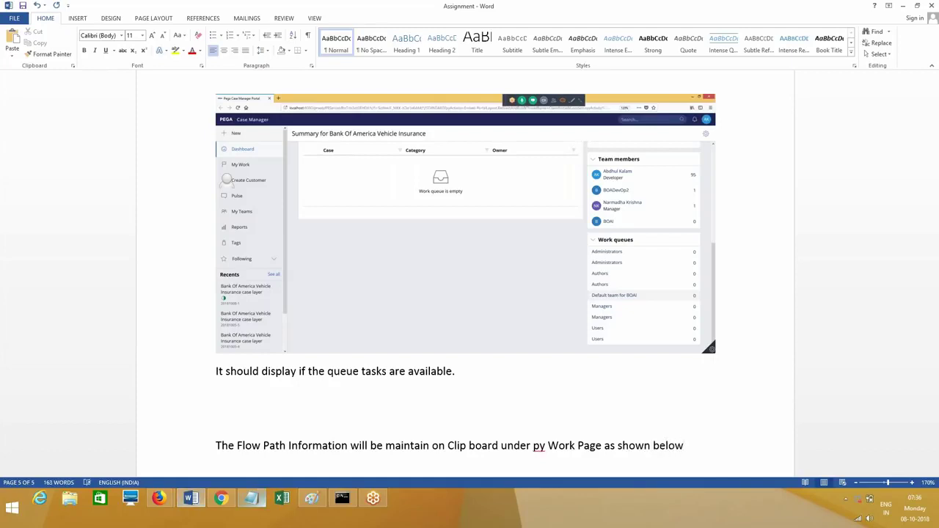
Remove the spaces within "py Work Page" in the new sentence so that it reads pyWorkPage
{"action": "left_click", "coordinate": [573, 446]}
{"action": "key", "text": "BackSpace"}
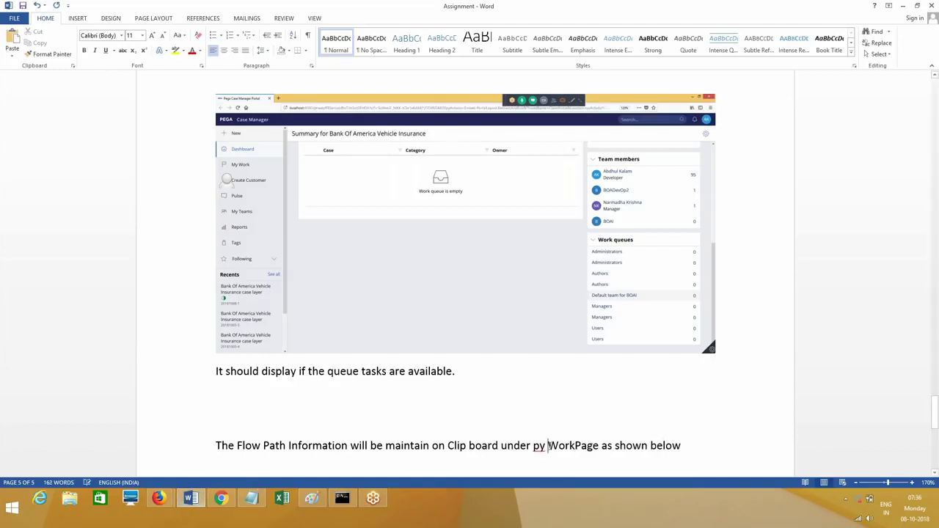
{"action": "key", "text": "BackSpace"}
Paste the copied Clipboard Viewer screenshot on a new line below the flow path sentence
{"action": "key", "text": "End"}
{"action": "key", "text": "Return"}
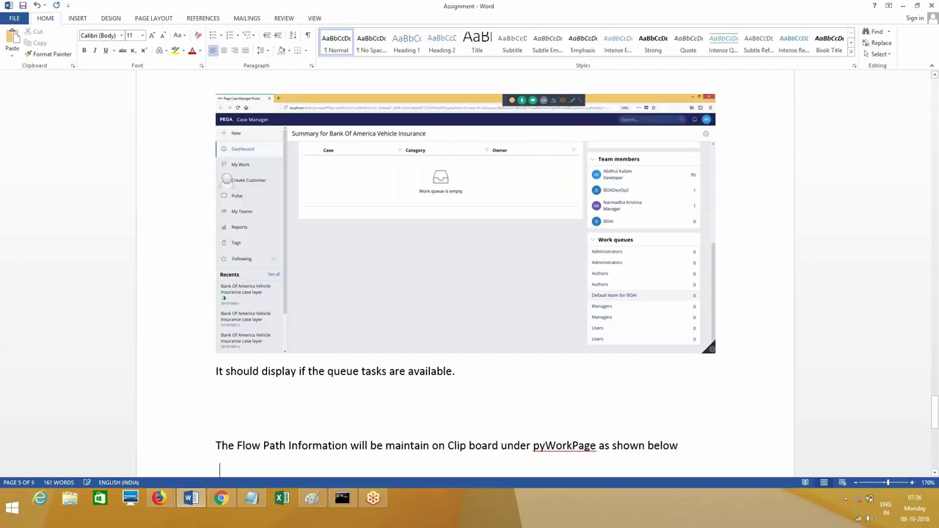
{"action": "key", "text": "ctrl+v"}
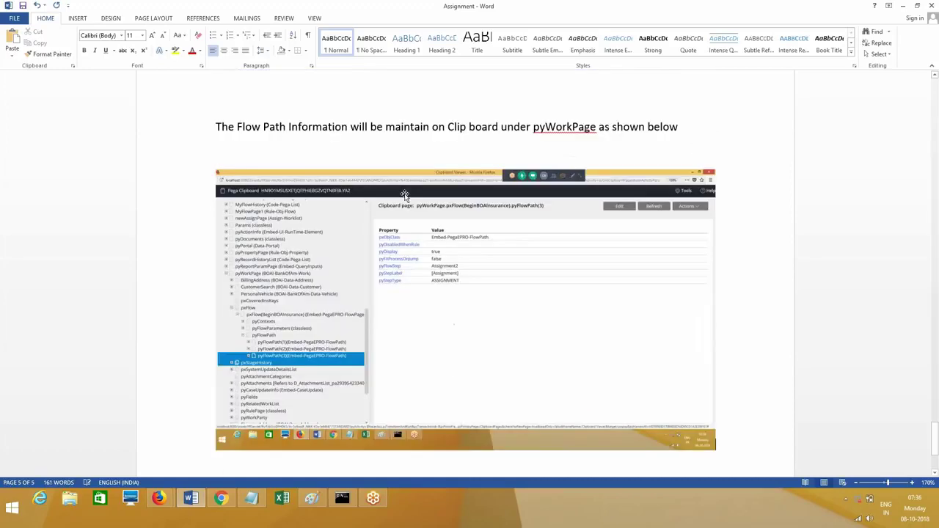
Apply the Intense Emphasis style to the flow path sentence above the pasted screenshot
{"action": "left_click", "coordinate": [218, 124], "text": "shift"}
{"action": "left_click", "coordinate": [620, 44]}
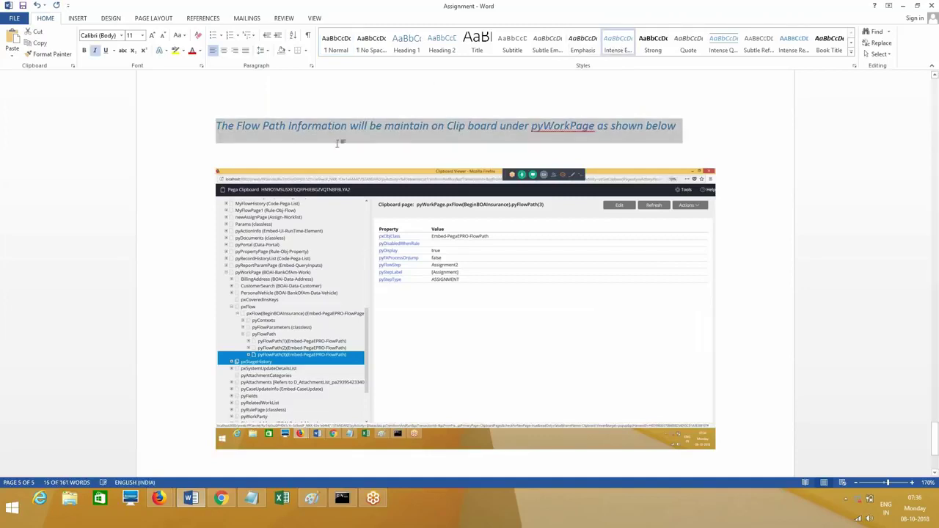
{"action": "left_click", "coordinate": [339, 126]}
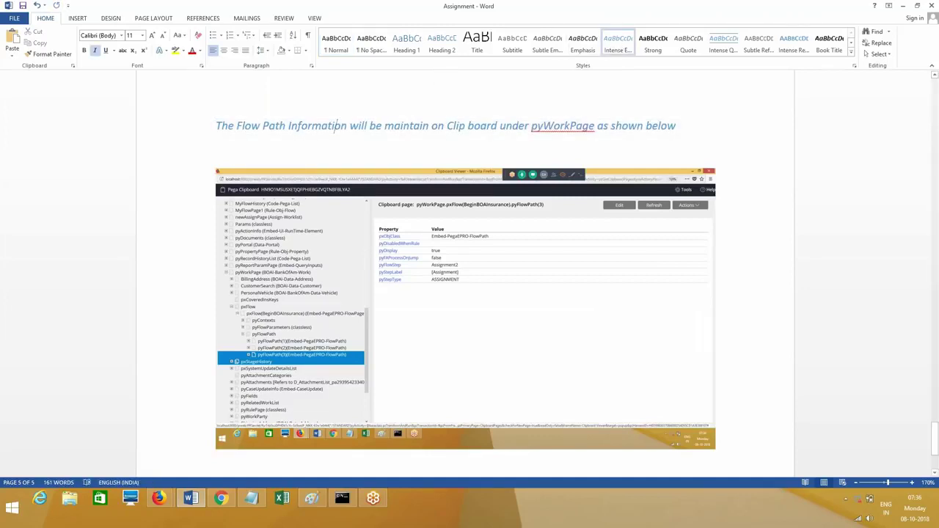
Leave Word, close the Clipboard Viewer and start a new VehInsruance case in Designer Studio
{"action": "left_click", "coordinate": [903, 5]}
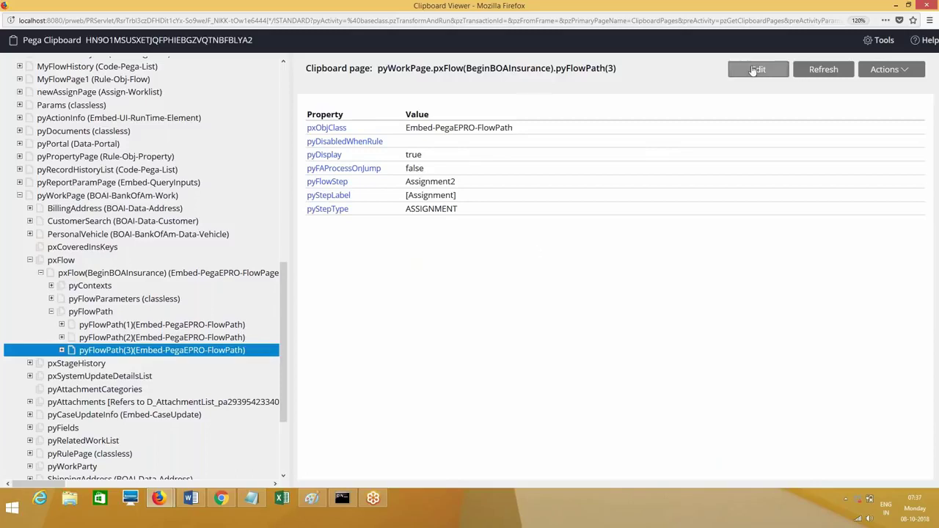
{"action": "left_click", "coordinate": [935, 6]}
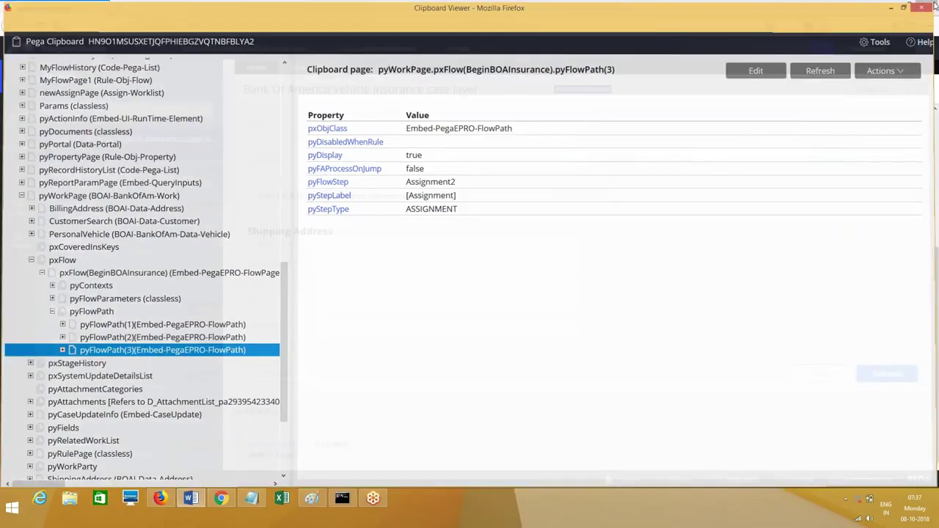
{"action": "left_click", "coordinate": [458, 48]}
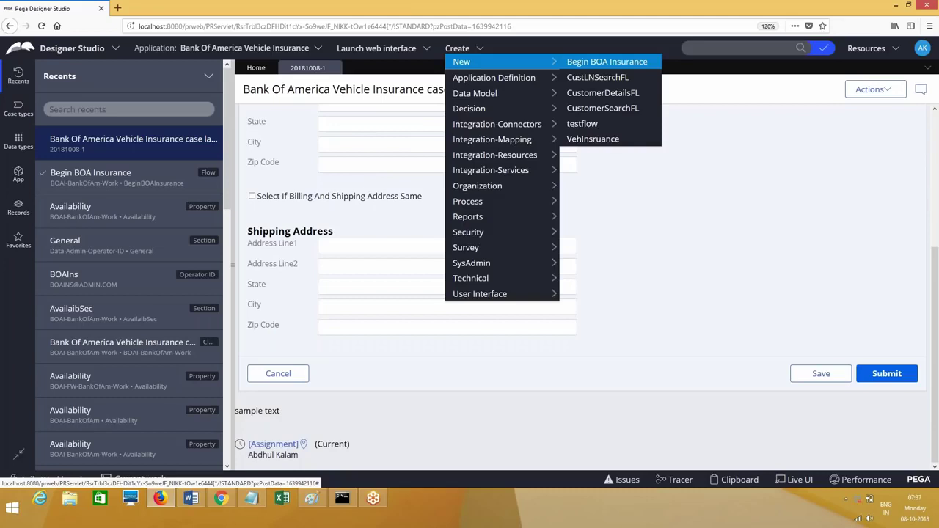
{"action": "left_click", "coordinate": [586, 140]}
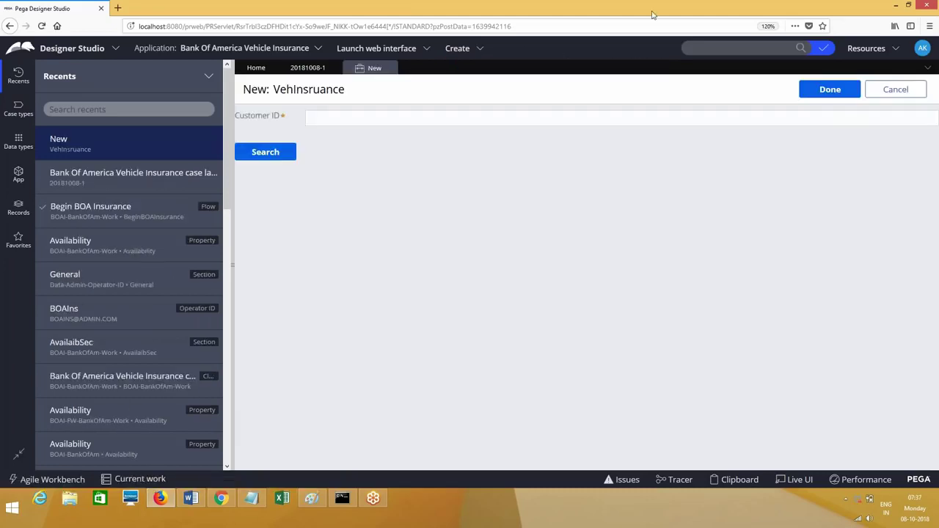
Return to the open Bank Of America Vehicle Insurance case and view the flow location of its current assignment
{"action": "left_click", "coordinate": [316, 67]}
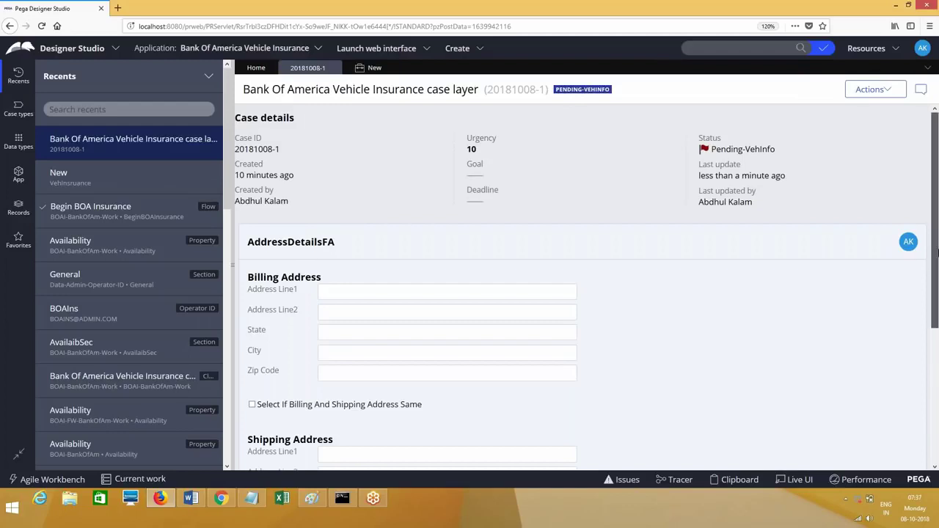
{"action": "scroll", "coordinate": [938, 252], "scroll_direction": "down", "scroll_amount": 5}
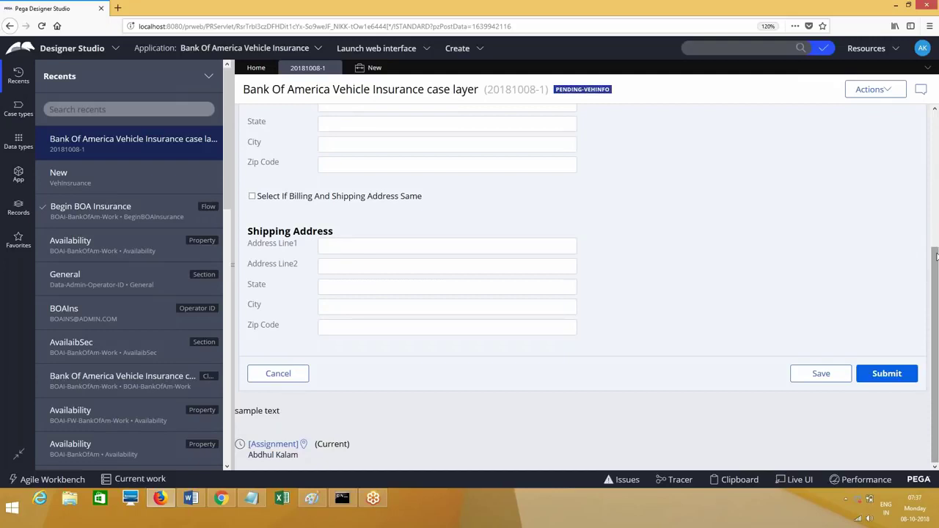
{"action": "left_click", "coordinate": [304, 446]}
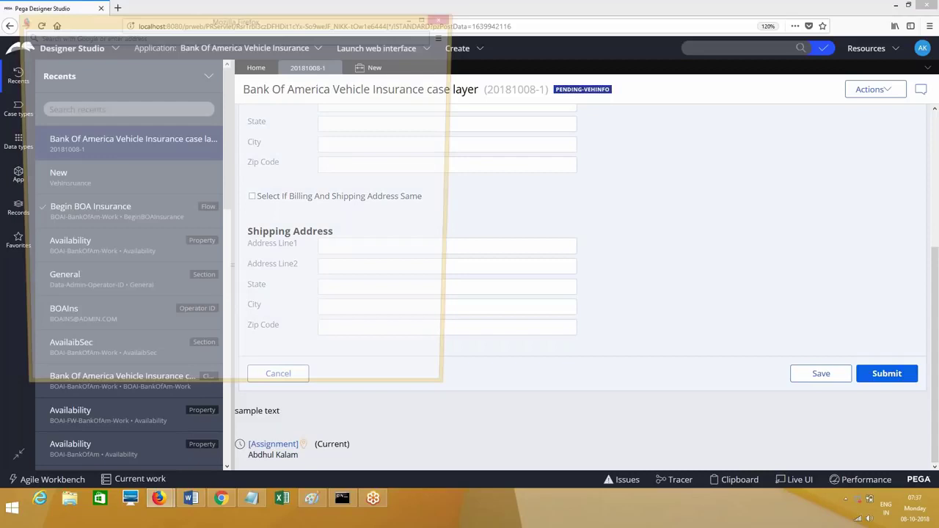
{"action": "left_click", "coordinate": [665, 182]}
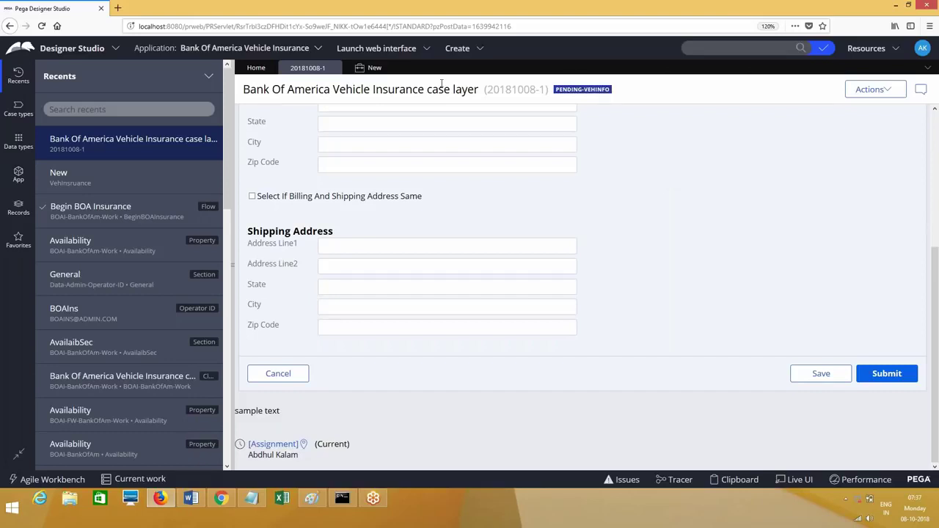
Go back to the new VehInsruance case, enter the customer ID and complete the creation form
{"action": "left_click", "coordinate": [369, 71]}
{"action": "left_click", "coordinate": [375, 116]}
{"action": "type", "text": "sdfds"}
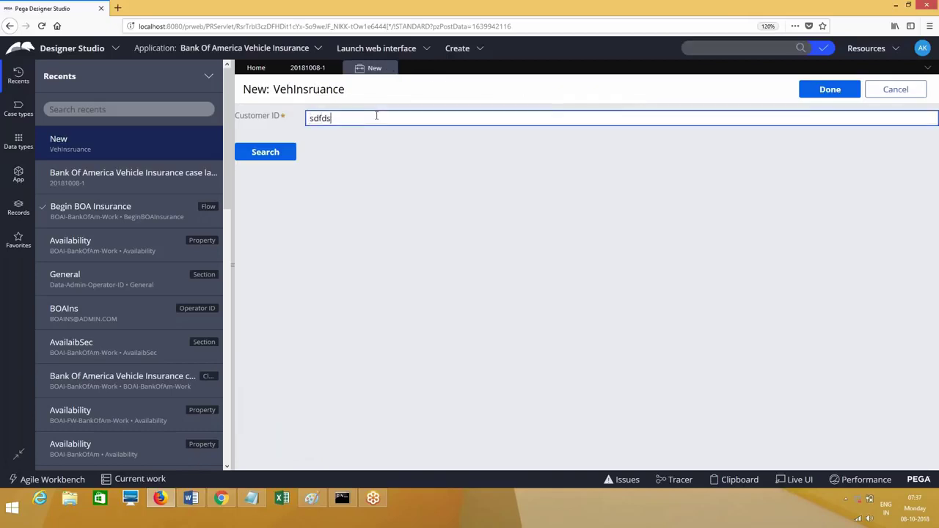
{"action": "left_click", "coordinate": [828, 89]}
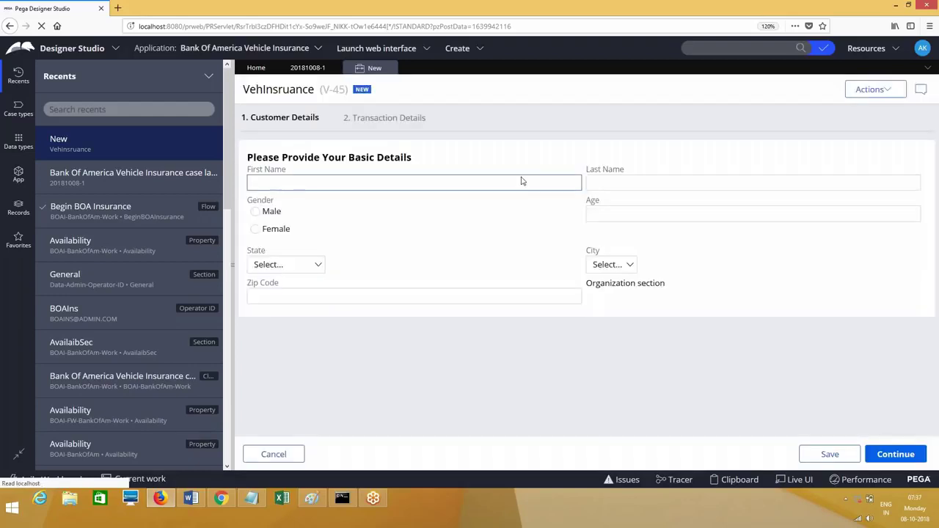
Fill in the customer's first name, last name, age 25 and zip code, and continue to Transaction Details
{"action": "left_click", "coordinate": [545, 186]}
{"action": "type", "text": "dfsd"}
{"action": "key", "text": "Tab"}
{"action": "type", "text": "sdfdsfsd"}
{"action": "key", "text": "Tab"}
{"action": "type", "text": "25"}
{"action": "key", "text": "Tab"}
{"action": "key", "text": "Tab"}
{"action": "type", "text": "252525"}
{"action": "key", "text": "Tab"}
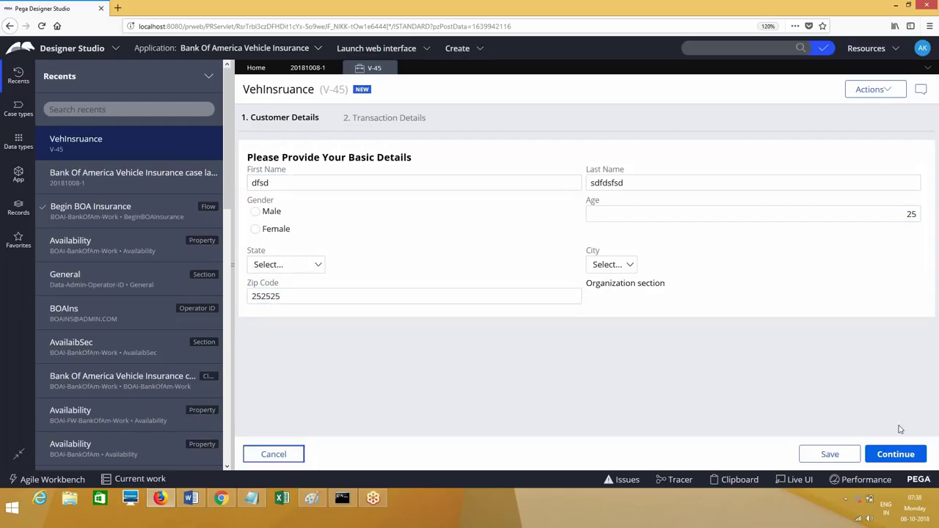
{"action": "left_click", "coordinate": [897, 453]}
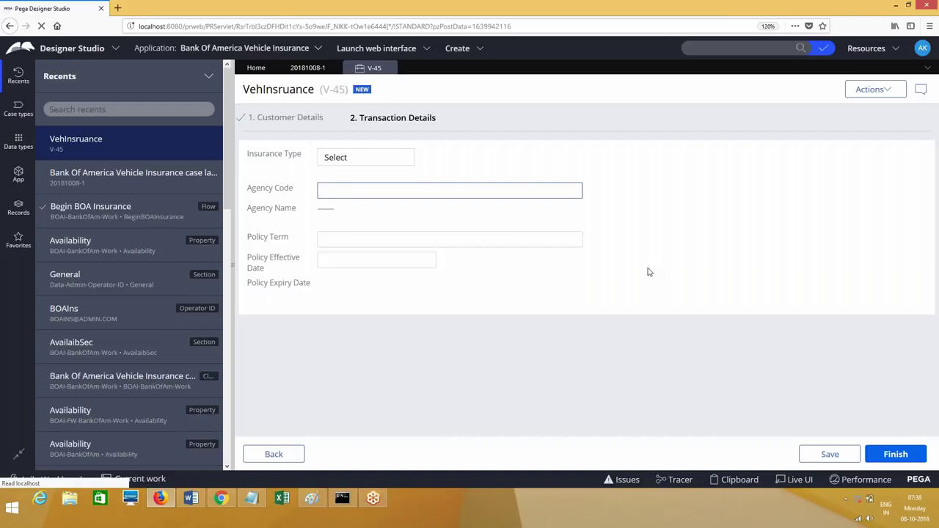
Set the insurance type to Personal Vehicle and finish the Transaction Details step
{"action": "left_click", "coordinate": [360, 157]}
{"action": "left_click", "coordinate": [360, 179]}
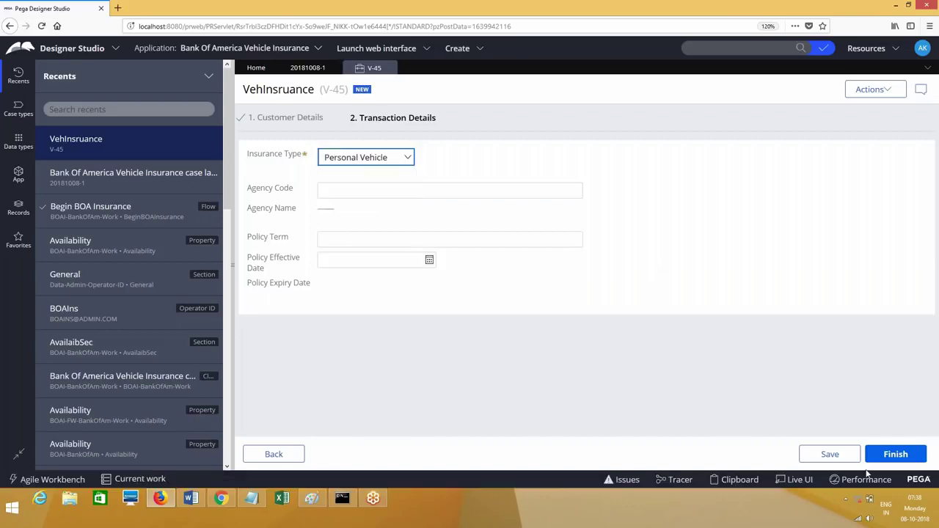
{"action": "left_click", "coordinate": [884, 456]}
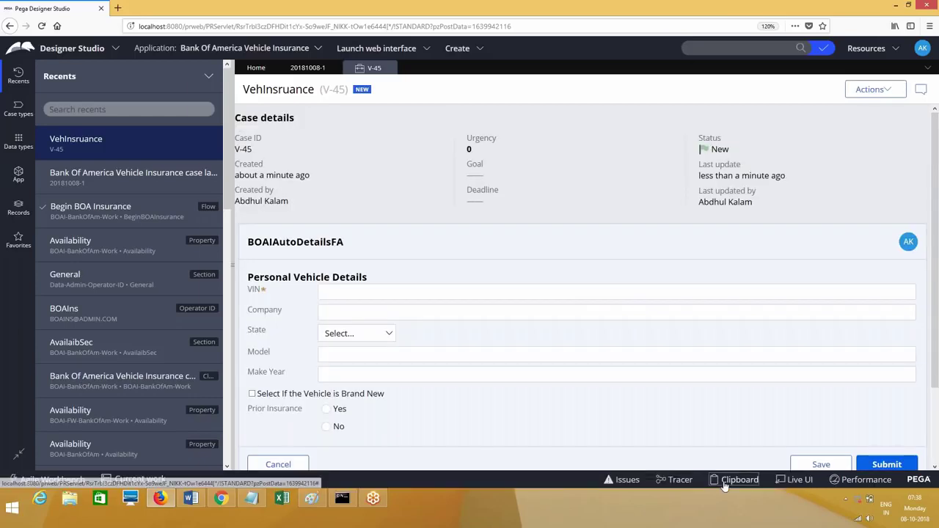
Open the clipboard for the VehInsruance case in a maximized window and expand pyWorkPage and its pxStageHistory
{"action": "left_click", "coordinate": [724, 483]}
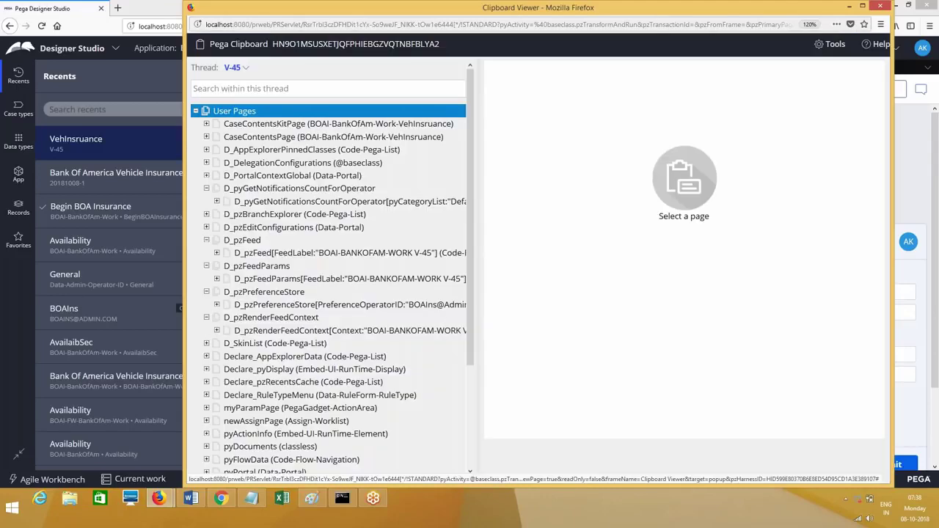
{"action": "key", "text": "super+Up"}
{"action": "scroll", "coordinate": [286, 129], "scroll_direction": "down", "scroll_amount": 3}
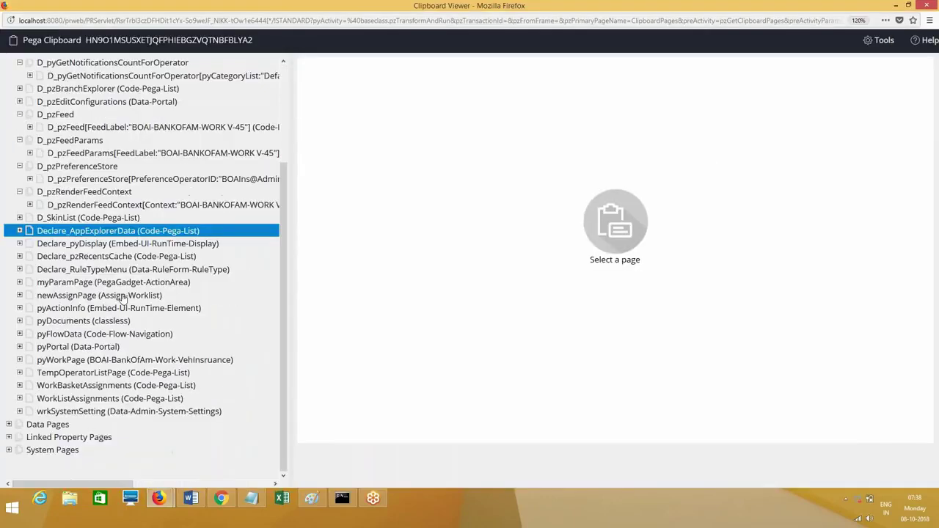
{"action": "left_click", "coordinate": [20, 360]}
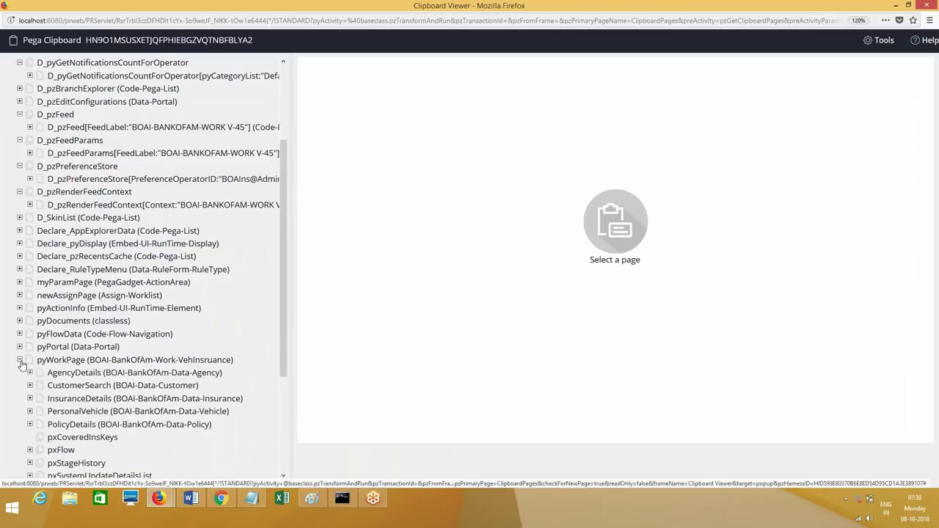
{"action": "left_click_drag", "start_coordinate": [285, 276], "coordinate": [297, 370]}
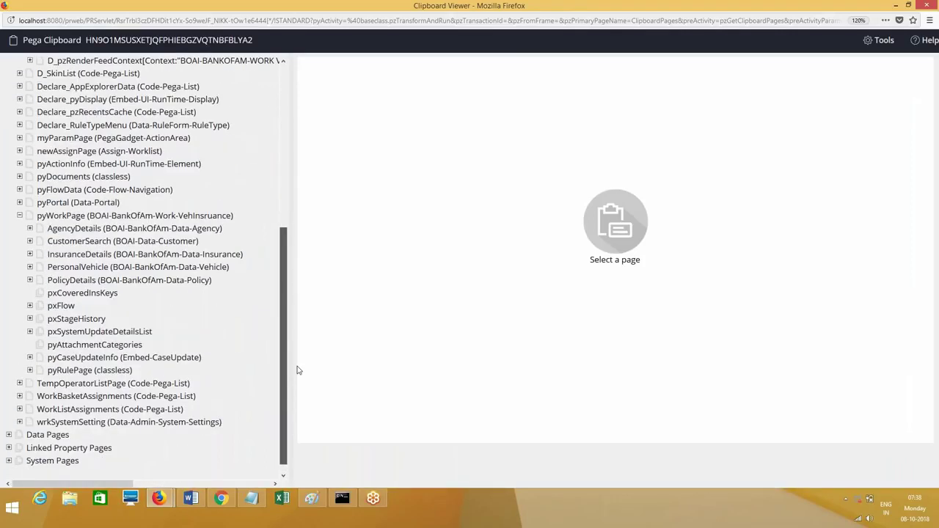
{"action": "left_click", "coordinate": [31, 308]}
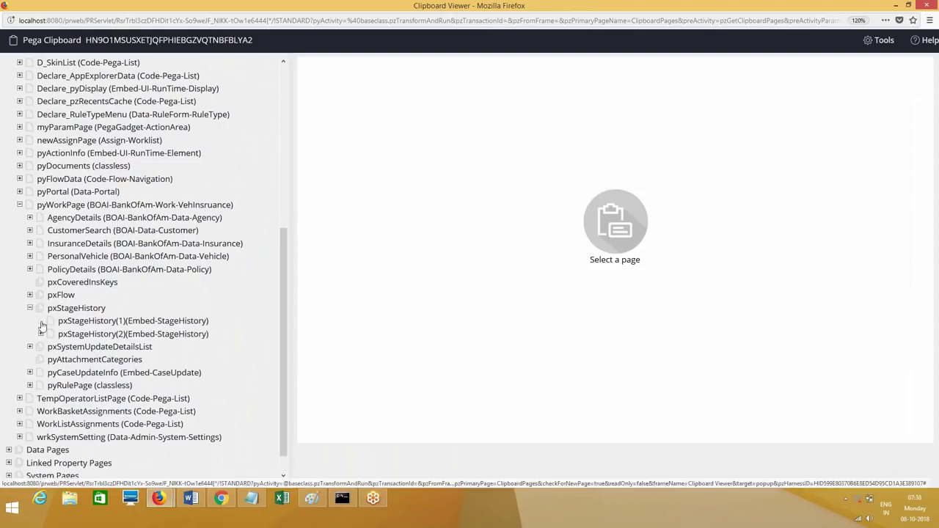
Expand pxStageHistory(1) through pxProcesses down to pxSteps and show the properties of pxSteps(3)
{"action": "left_click", "coordinate": [41, 322]}
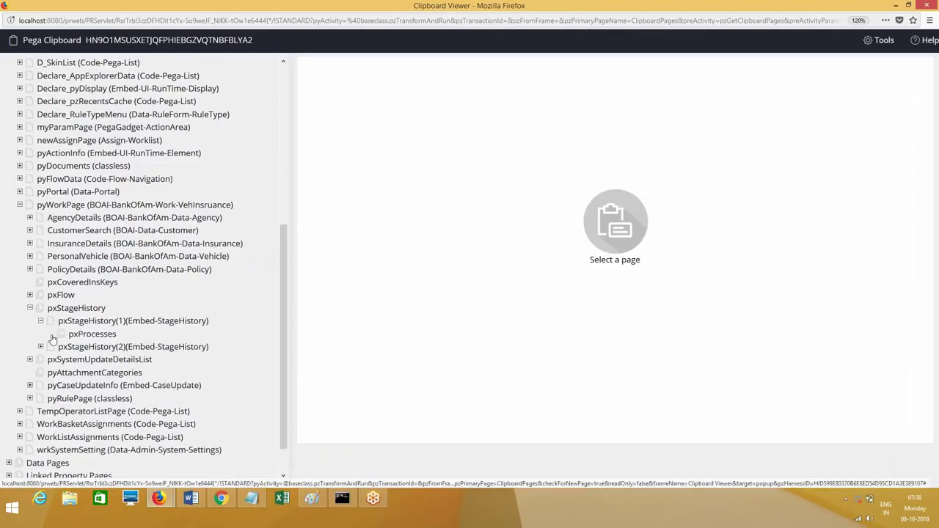
{"action": "left_click", "coordinate": [51, 335]}
{"action": "left_click", "coordinate": [62, 347]}
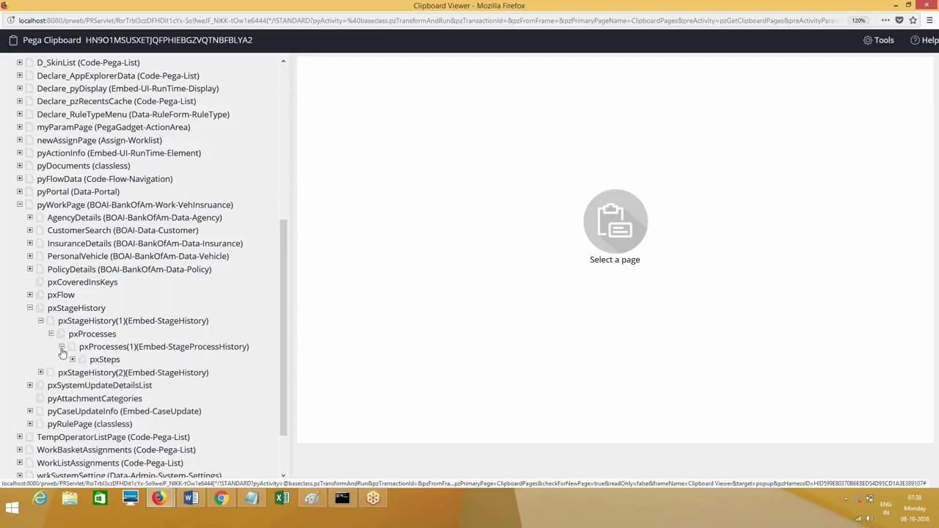
{"action": "left_click", "coordinate": [73, 361]}
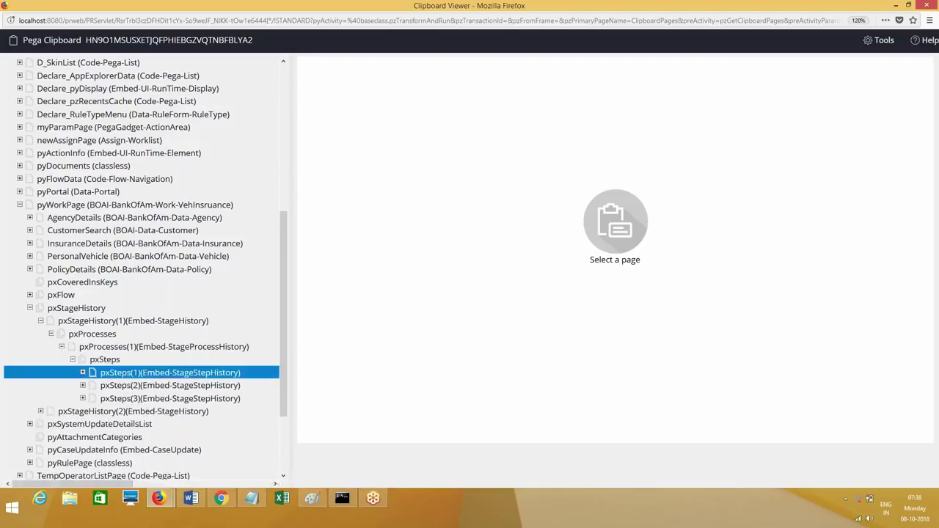
{"action": "left_click", "coordinate": [136, 399]}
Expand pxStageHistory(2) down to its pxSteps and highlight the whole pxStageHistory hierarchy in the page tree
{"action": "left_click", "coordinate": [41, 411]}
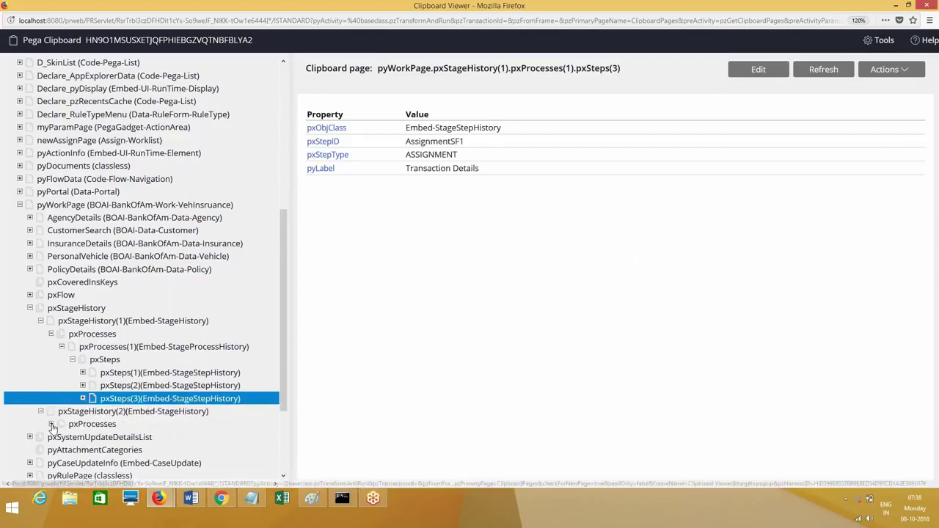
{"action": "left_click", "coordinate": [51, 425]}
{"action": "left_click", "coordinate": [73, 450]}
{"action": "left_click", "coordinate": [110, 463]}
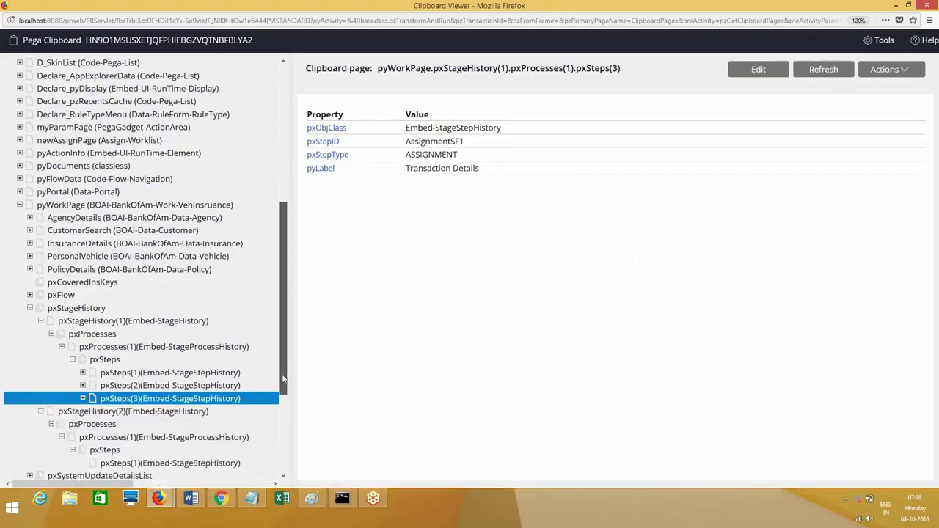
{"action": "left_click_drag", "start_coordinate": [283, 379], "coordinate": [288, 396]}
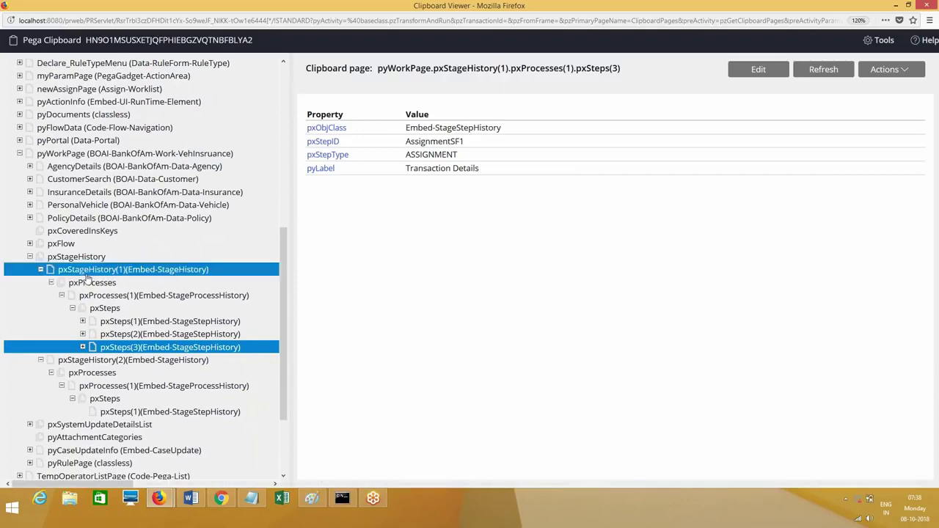
{"action": "left_click_drag", "start_coordinate": [47, 257], "coordinate": [252, 416]}
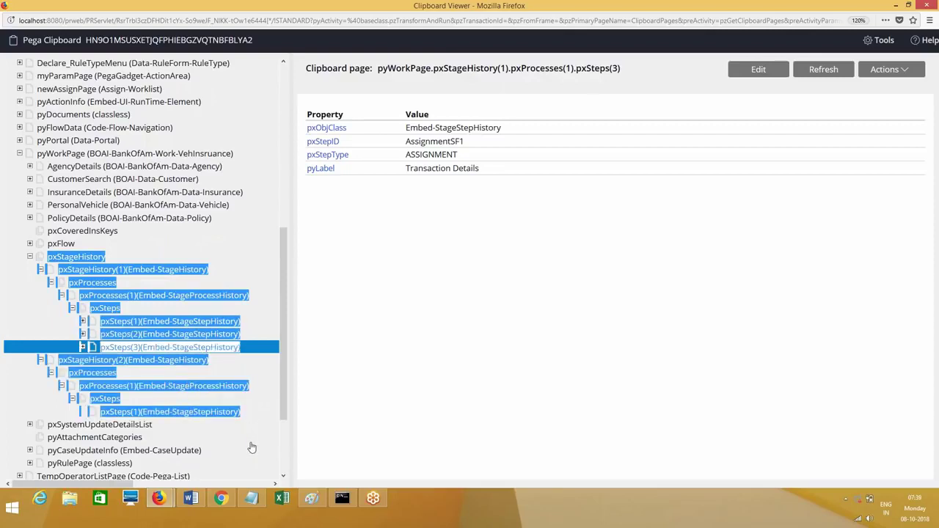
Switch to the Word document and write "When in Case We execute a Case Type below is the clipboard Heirarchy of" at its end
{"action": "left_click", "coordinate": [190, 503]}
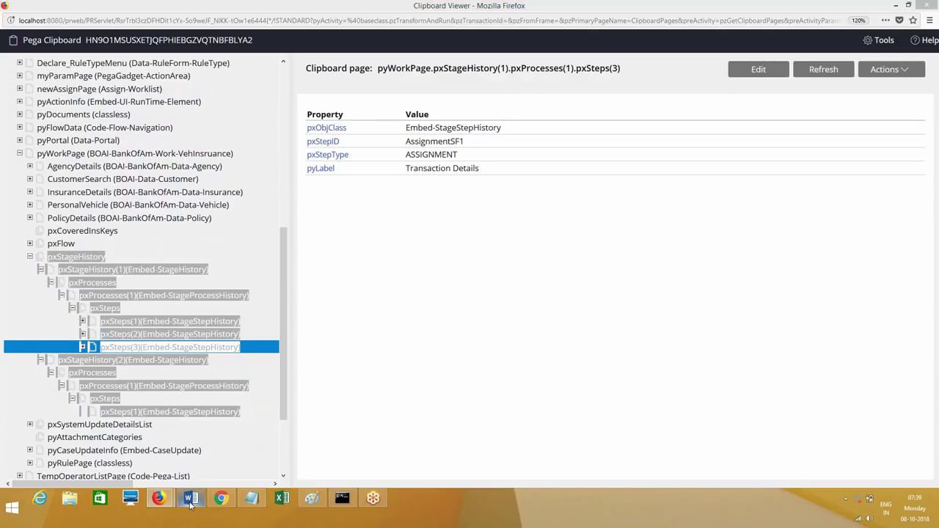
{"action": "key", "text": "ctrl+z"}
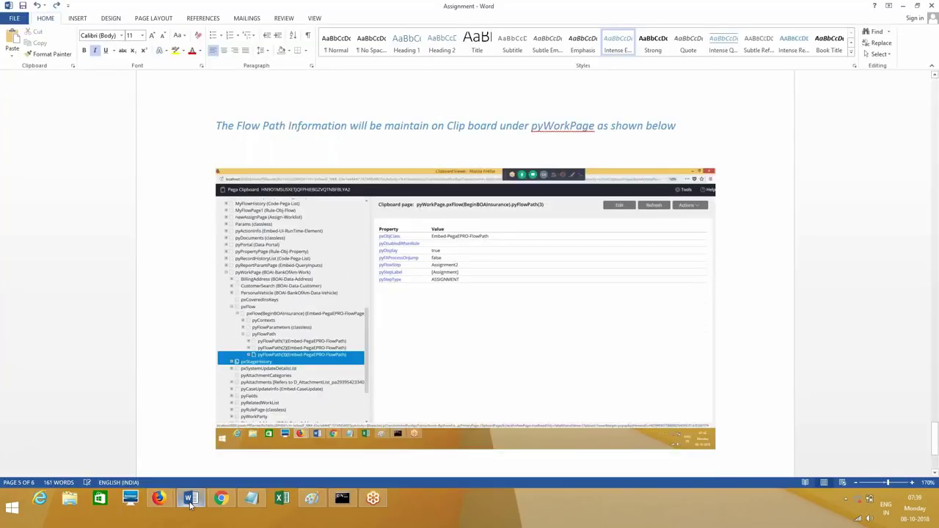
{"action": "key", "text": "ctrl+End"}
{"action": "type", "text": "When in Case We execute"}
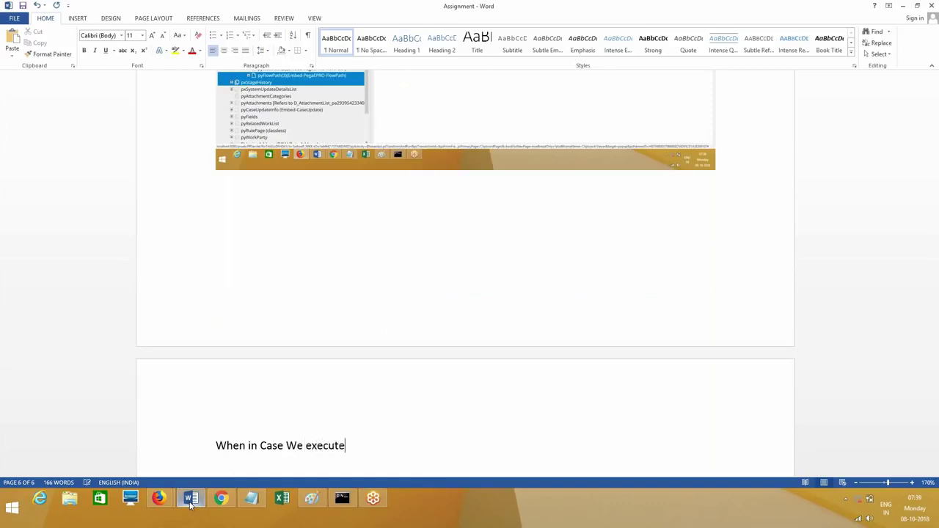
{"action": "type", "text": " a Case Type below is "}
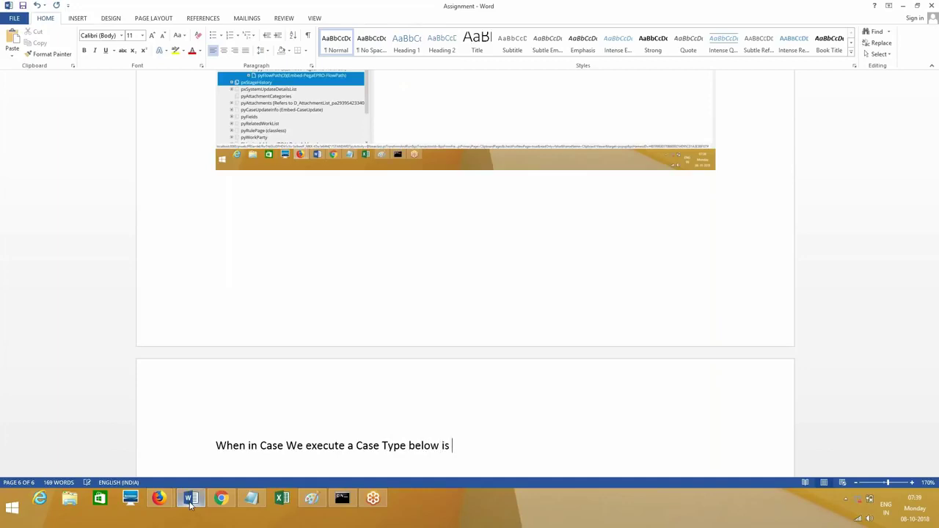
{"action": "type", "text": "the clipboard Hei"}
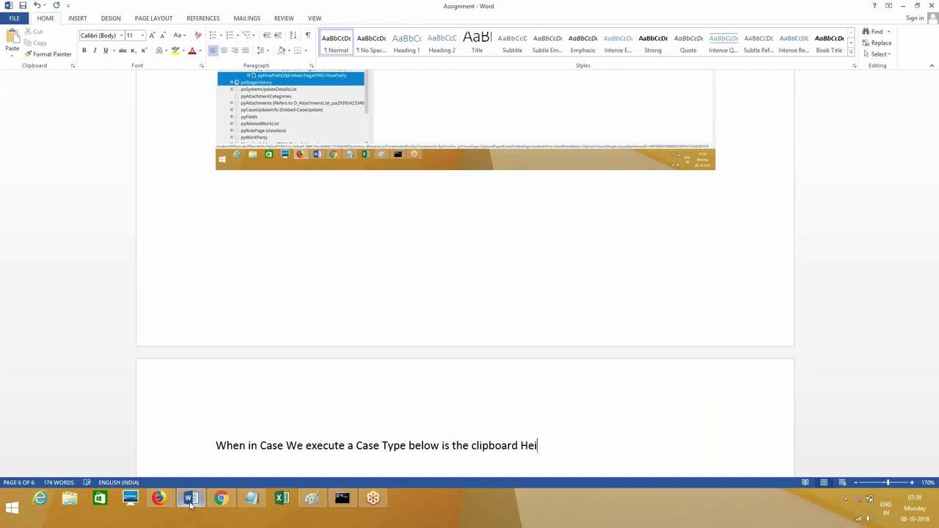
{"action": "type", "text": "rarchy of"}
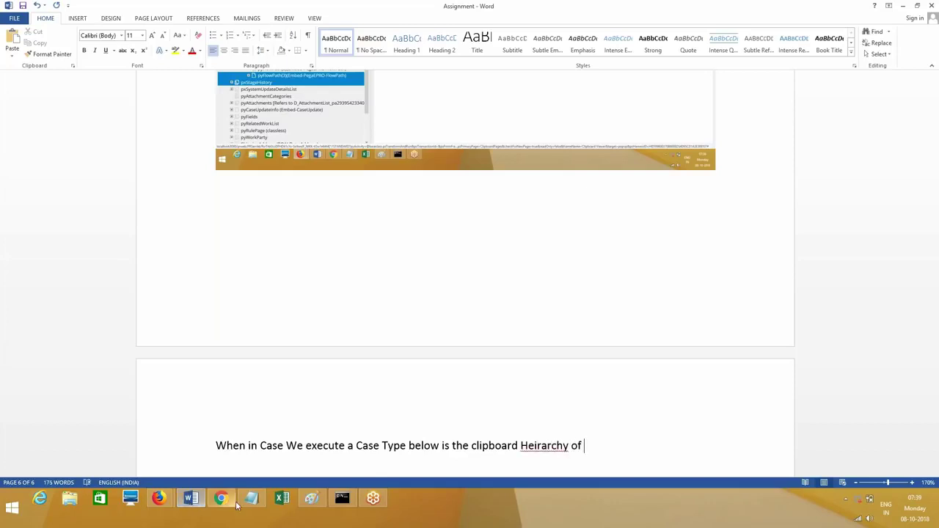
Correct the misspelled "Heirarchy" to "Hierarchy" and continue the sentence with "Stages"
{"action": "right_click", "coordinate": [540, 451]}
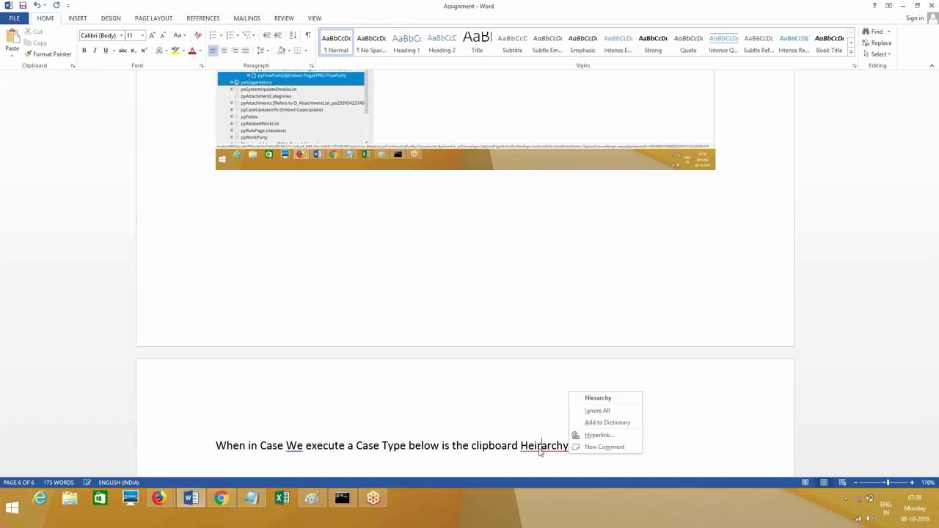
{"action": "left_click", "coordinate": [598, 398]}
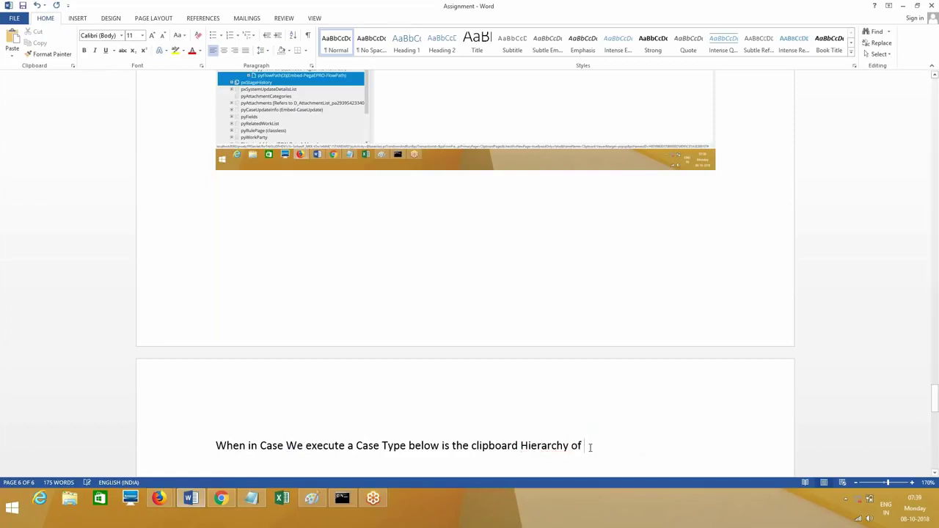
{"action": "type", "text": "Stages and S"}
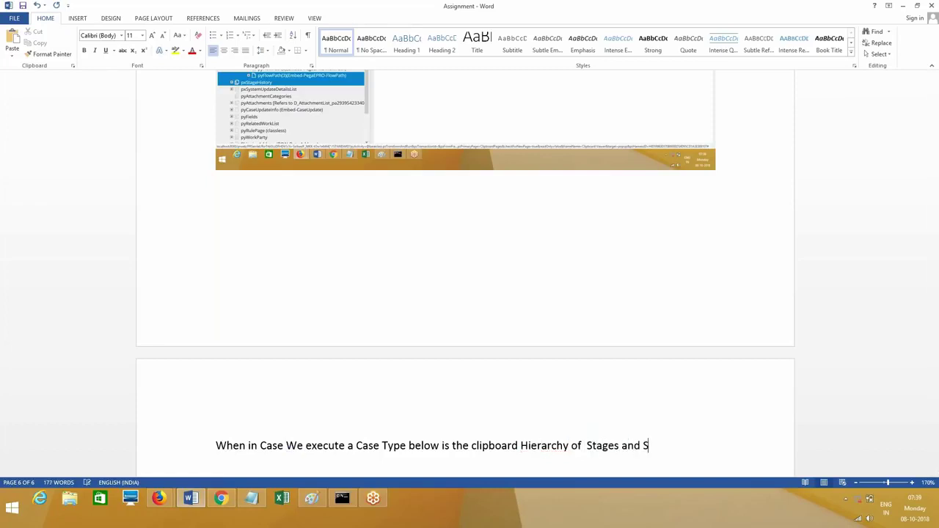
{"action": "key", "text": "BackSpace"}
{"action": "key", "text": "BackSpace"}
{"action": "key", "text": "BackSpace"}
{"action": "key", "text": "BackSpace"}
{"action": "key", "text": "BackSpace"}
Complete the sentence with ", Processes and Steps" and paste the copied clipboard screenshot on a new line below it
{"action": "type", "text": ", Processes,"}
{"action": "key", "text": "BackSpace"}
{"action": "type", "text": "and Steps"}
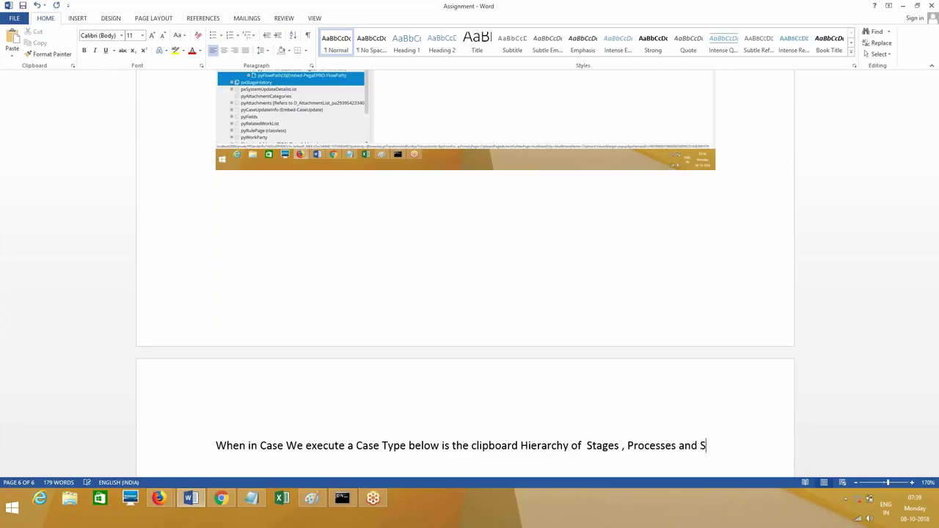
{"action": "key", "text": "Return"}
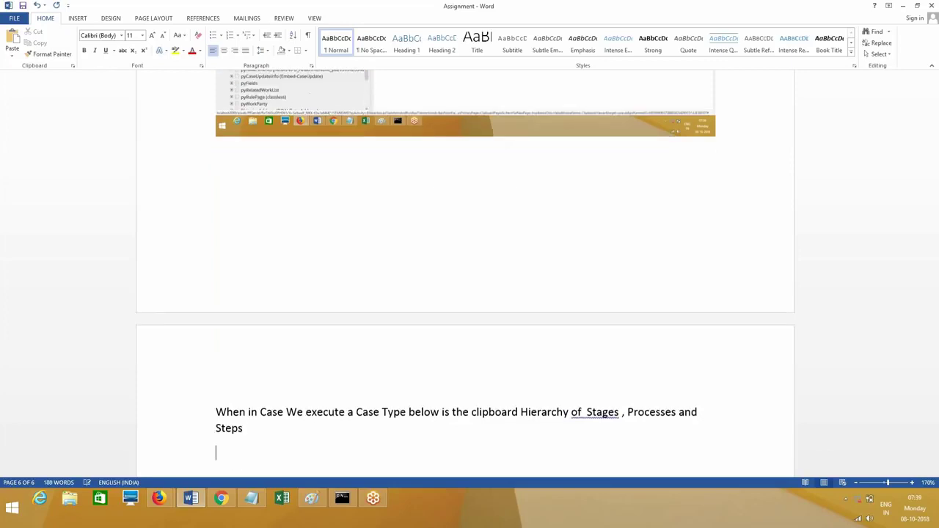
{"action": "key", "text": "ctrl+v"}
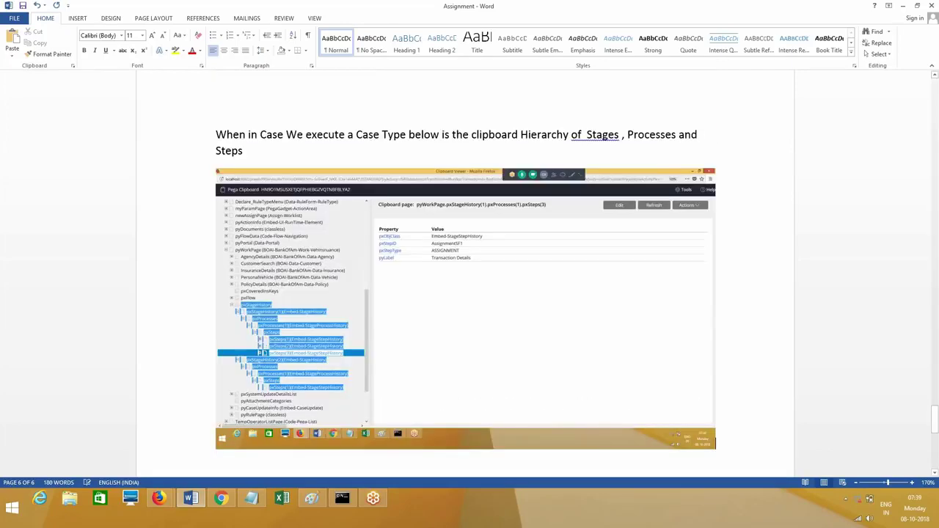
Switch to Pega Designer Studio and open the VehInsruance case type to view its life cycle stages, processes and steps
{"action": "left_click", "coordinate": [158, 498]}
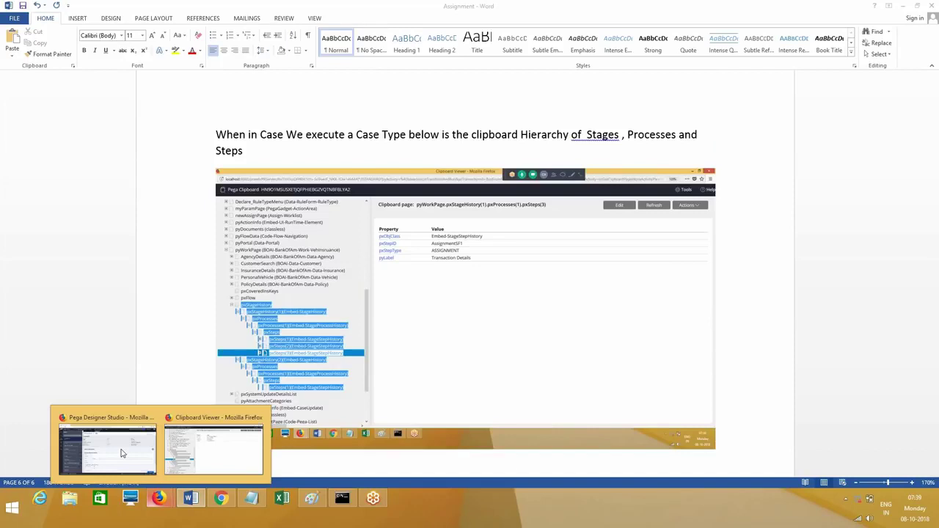
{"action": "left_click", "coordinate": [123, 453]}
{"action": "left_click", "coordinate": [18, 108]}
{"action": "left_click", "coordinate": [73, 139]}
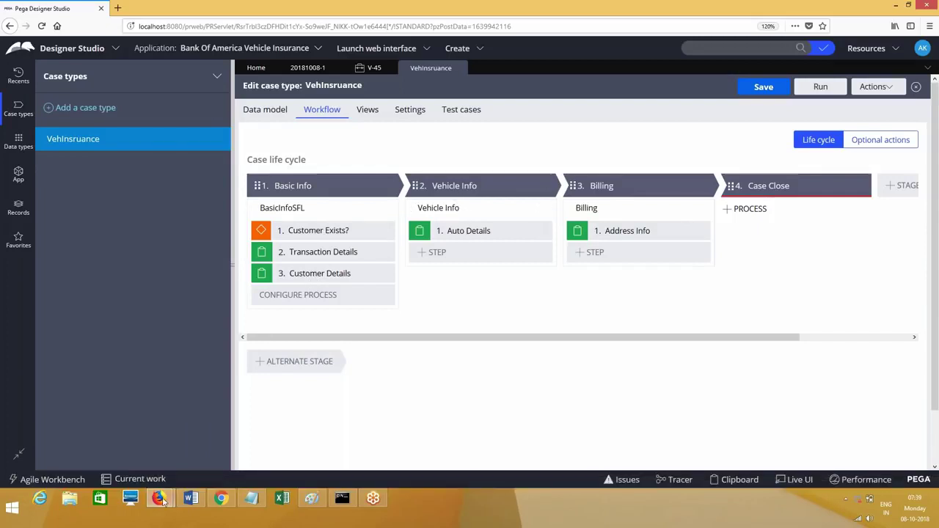
Switch to the Clipboard Viewer and show the properties of pxSteps(1) under pxStageHistory(2)
{"action": "mouse_move", "coordinate": [163, 500]}
{"action": "left_click", "coordinate": [213, 446]}
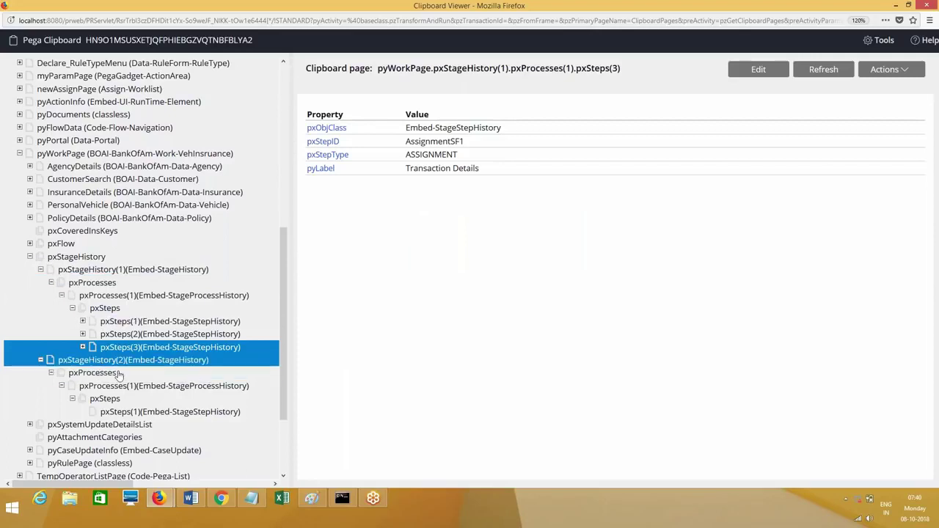
{"action": "left_click", "coordinate": [137, 414]}
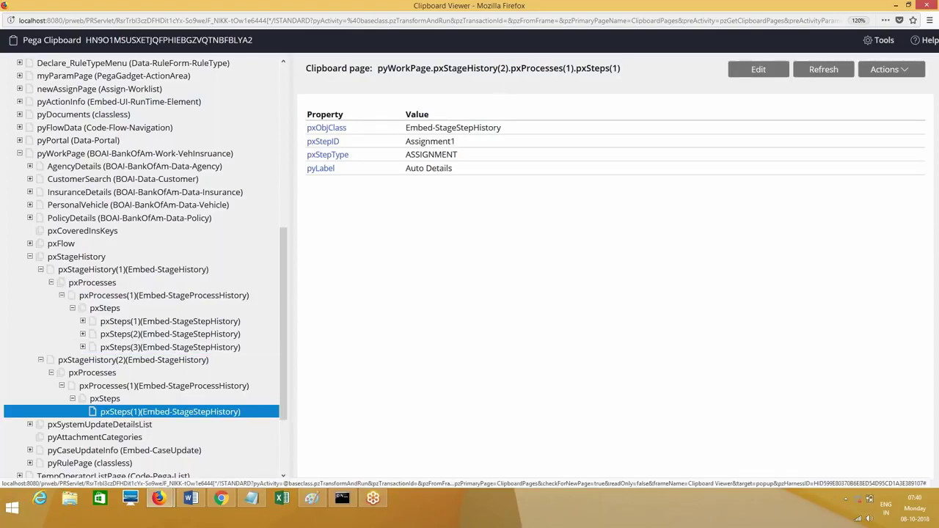
Switch to Word and write "Cases statges data will be maintained on clicpboard" above the pasted screenshot, leaving space below the previous sentence
{"action": "left_click", "coordinate": [190, 499]}
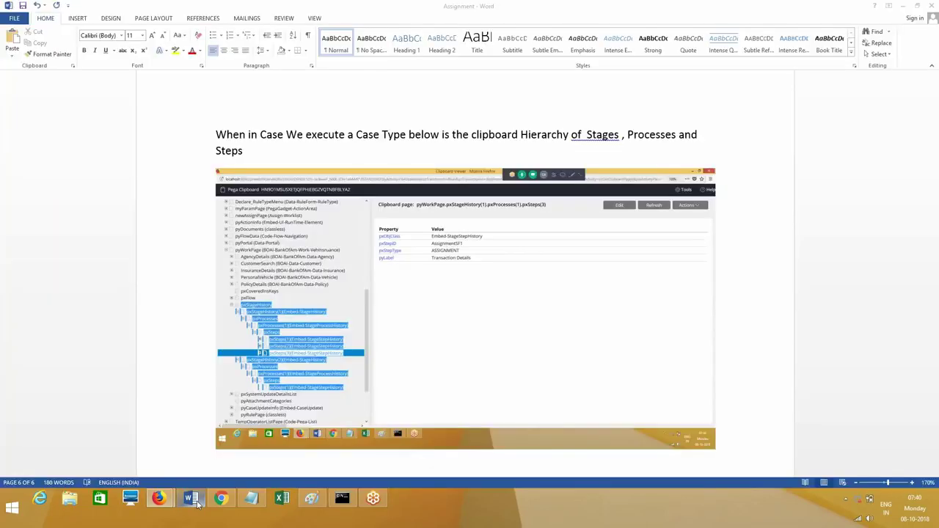
{"action": "key", "text": "Return"}
{"action": "key", "text": "Return"}
{"action": "key", "text": "Return"}
{"action": "type", "text": "Cases statges data wo"}
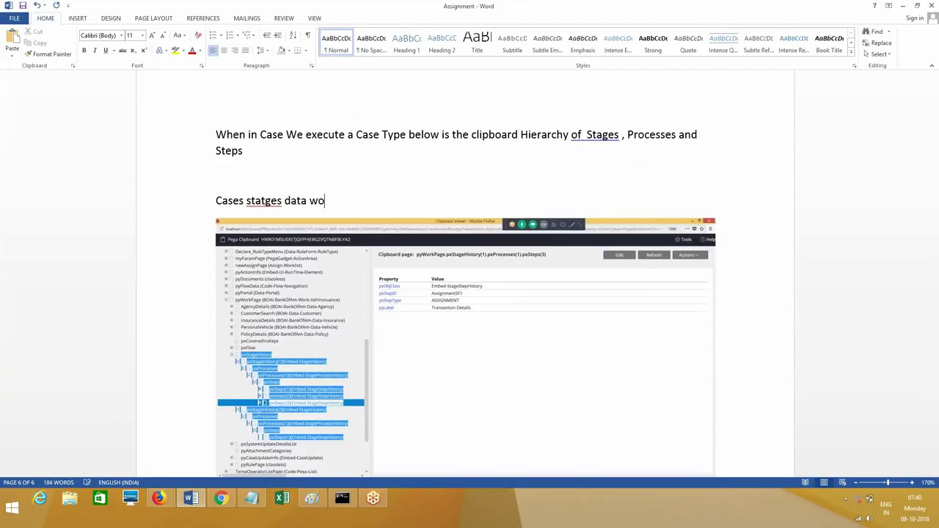
{"action": "key", "text": "BackSpace"}
{"action": "type", "text": "ill be"}
{"action": "type", "text": "ain"}
{"action": "type", "text": "tained on clicpboard "}
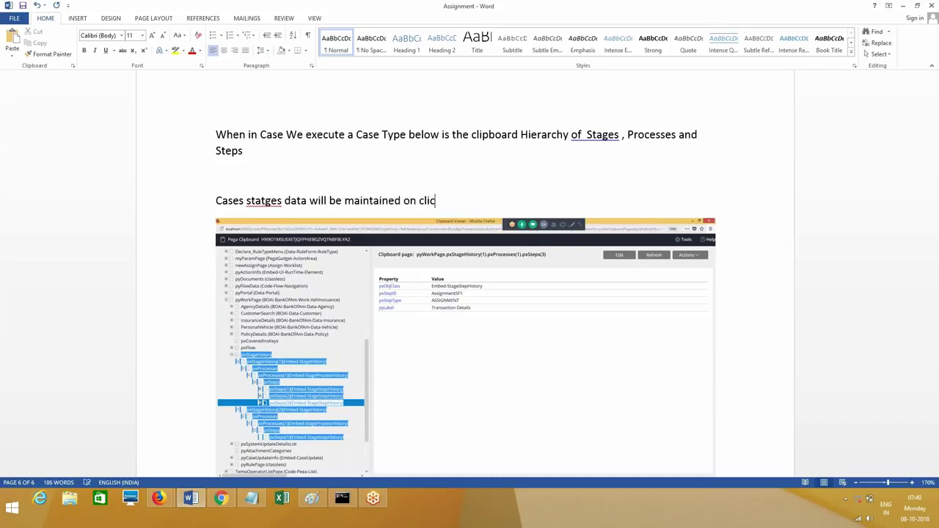
Finish the line with "under pyworkpage , pxStageHistory" and add a blank line before the screenshot
{"action": "type", "text": "unde"}
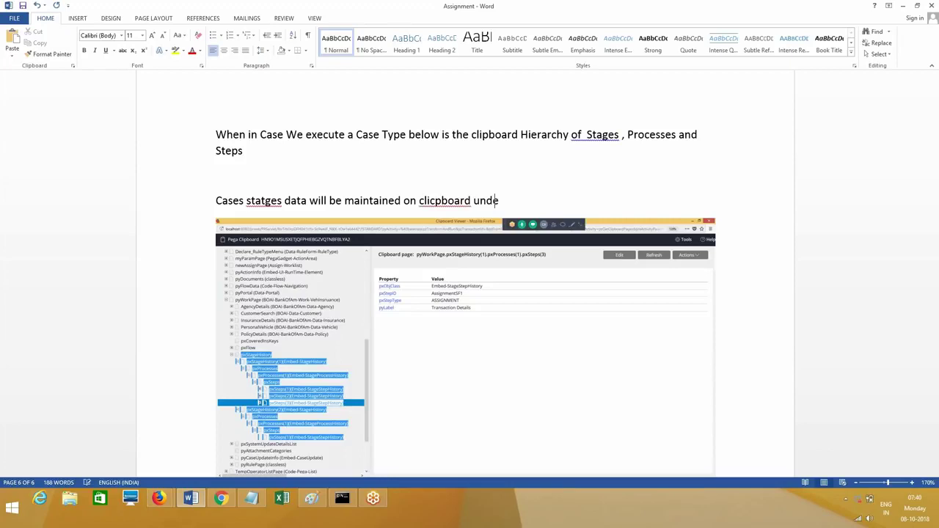
{"action": "type", "text": "r pyworkpage "}
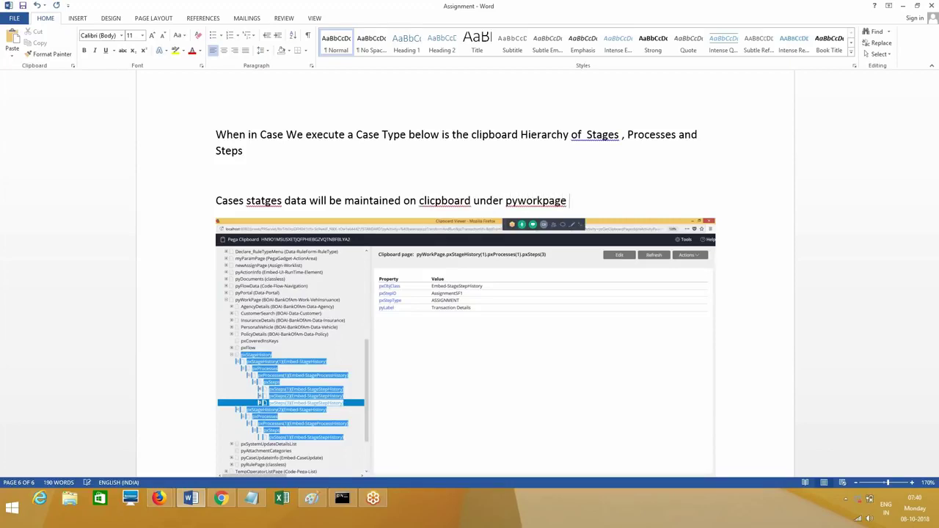
{"action": "type", "text": ", pxState"}
{"action": "key", "text": "BackSpace"}
{"action": "key", "text": "BackSpace"}
{"action": "type", "text": "geHistory"}
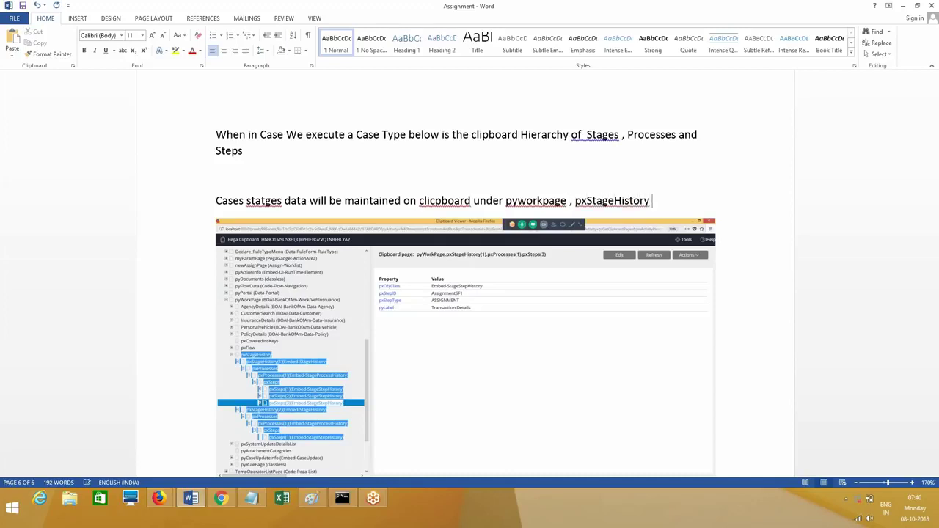
{"action": "key", "text": "Return"}
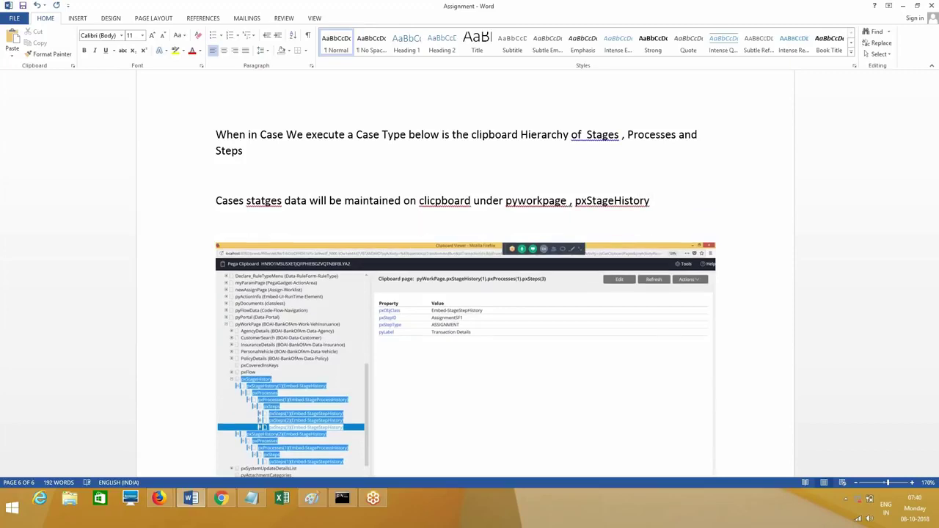
Minimize Word, close the Clipboard Viewer, and close the case type and both open cases in Designer Studio
{"action": "left_click", "coordinate": [904, 6]}
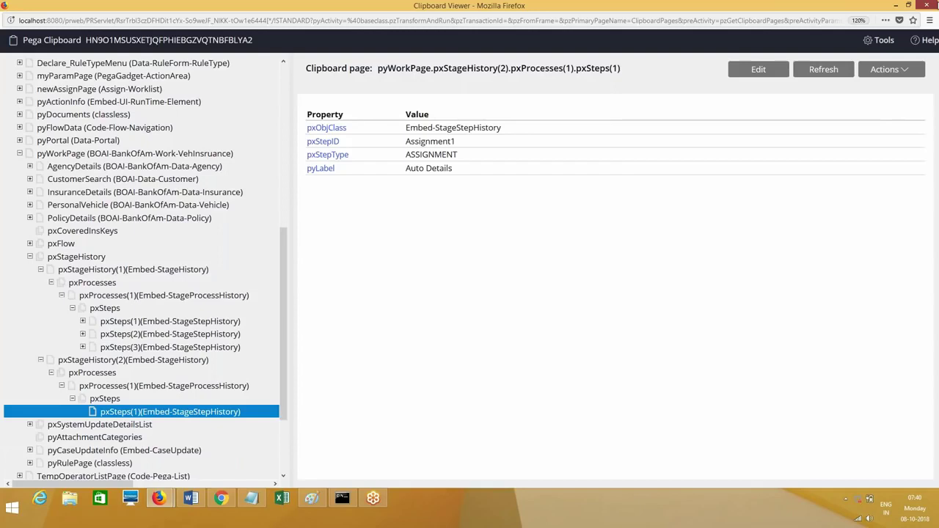
{"action": "key", "text": "alt+F4"}
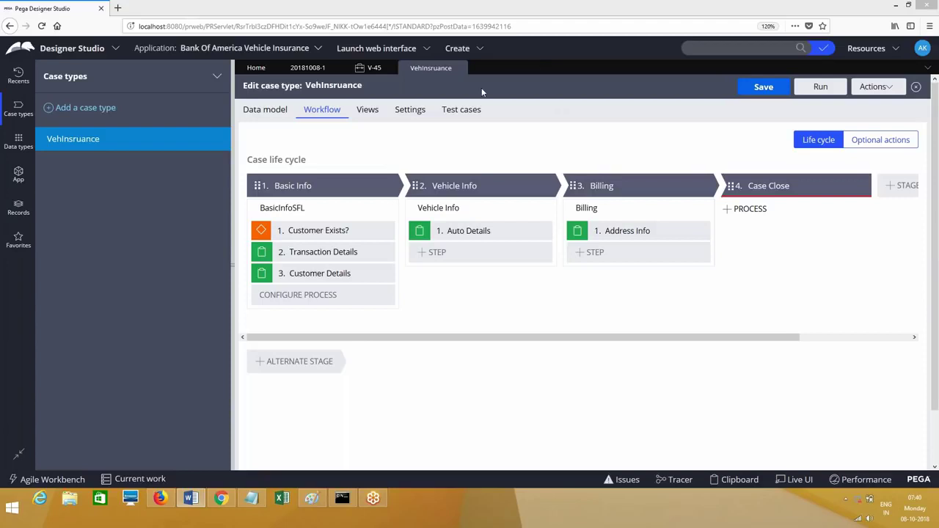
{"action": "left_click", "coordinate": [460, 68]}
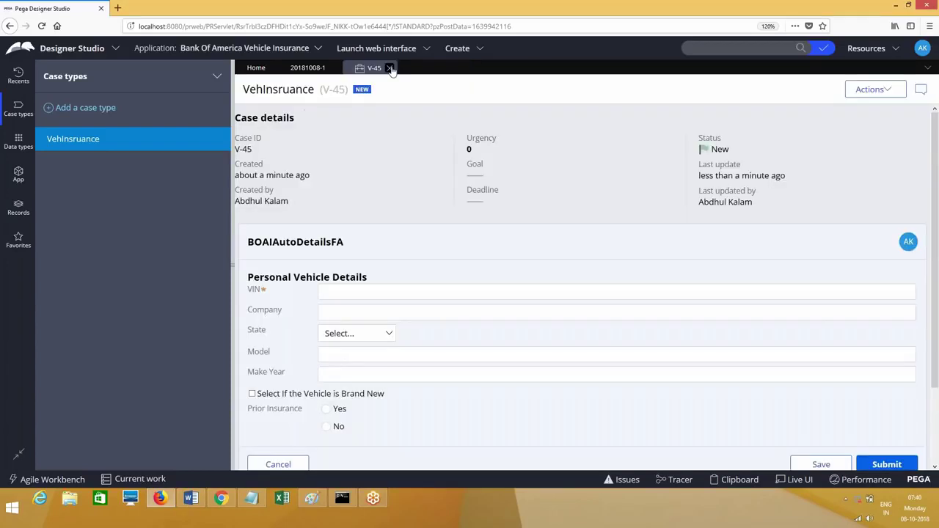
{"action": "left_click", "coordinate": [391, 68]}
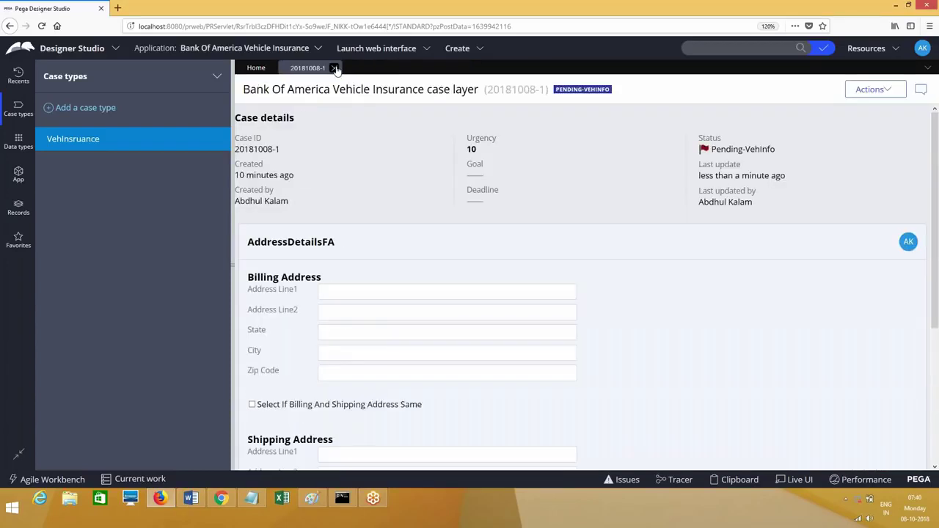
{"action": "left_click", "coordinate": [335, 68]}
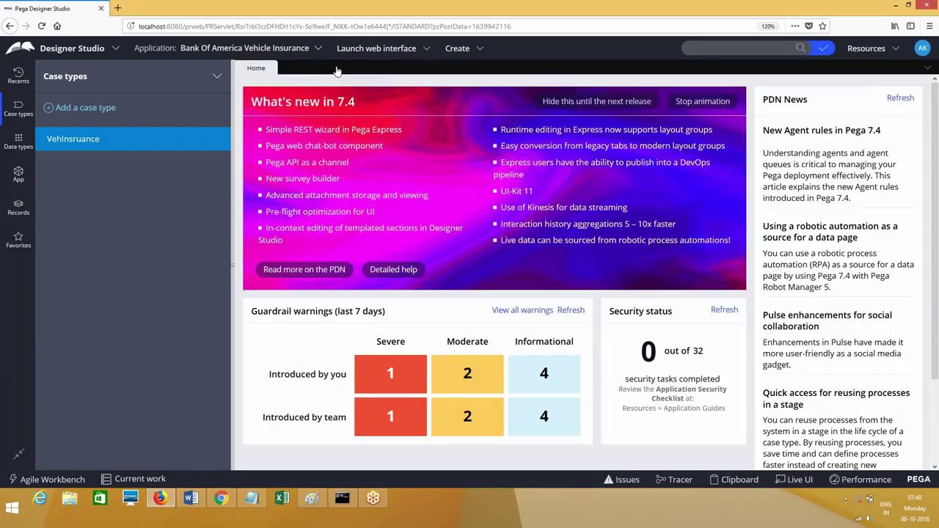